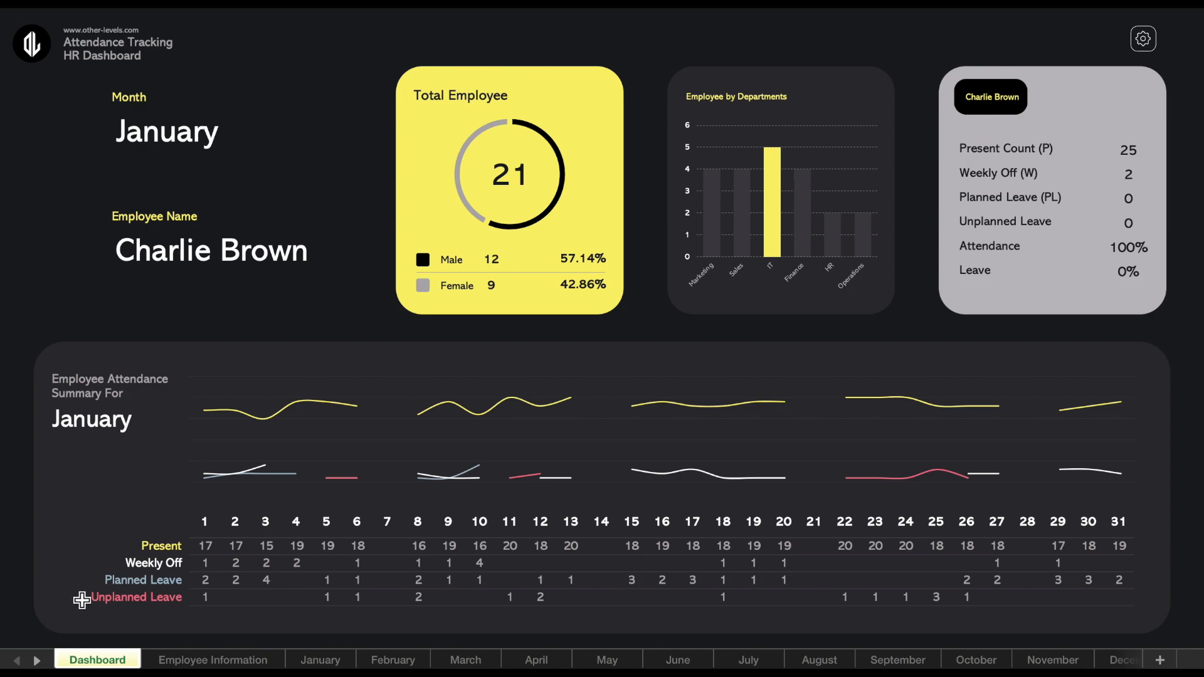
- Preview February's attendance on the dashboard and return the month selection to January
{"action": "left_click", "coordinate": [207, 148]}
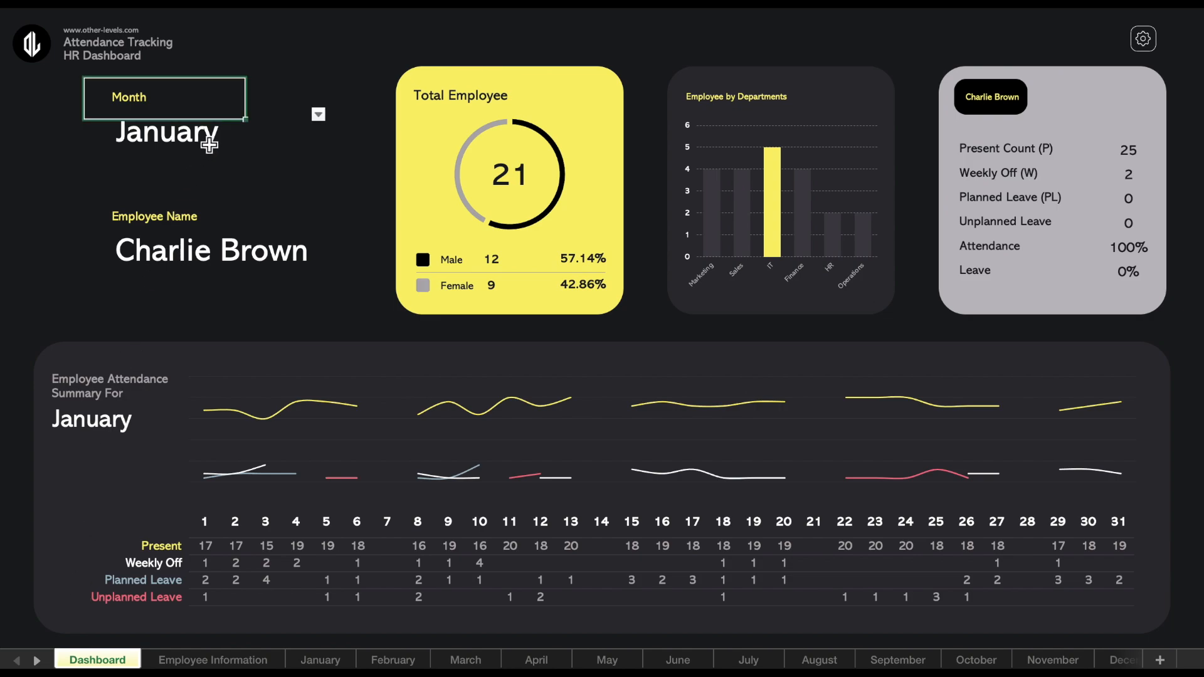
{"action": "left_click", "coordinate": [319, 115]}
{"action": "left_click", "coordinate": [168, 153]}
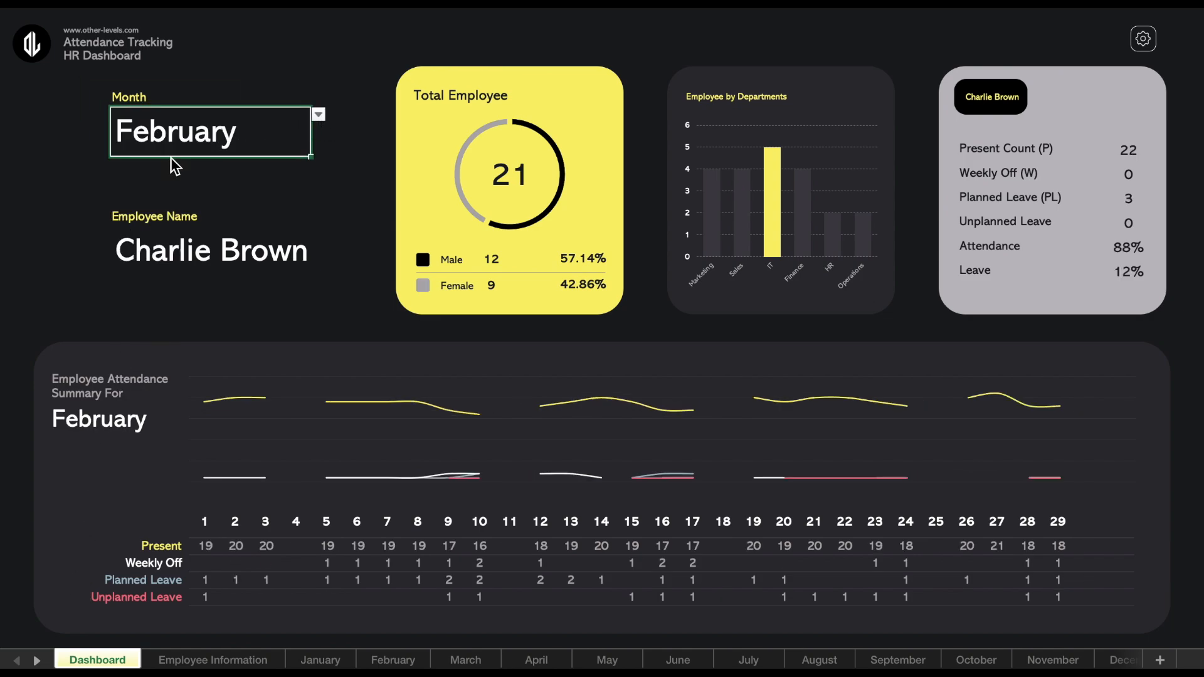
{"action": "left_click", "coordinate": [320, 116]}
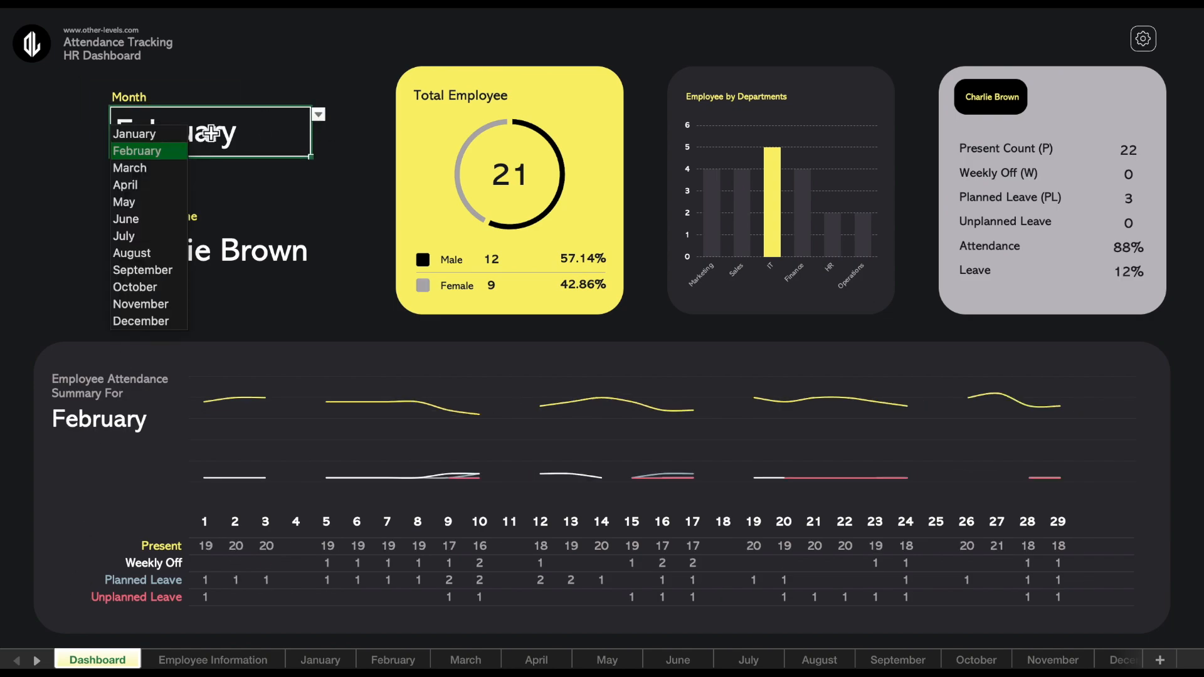
{"action": "left_click", "coordinate": [167, 131]}
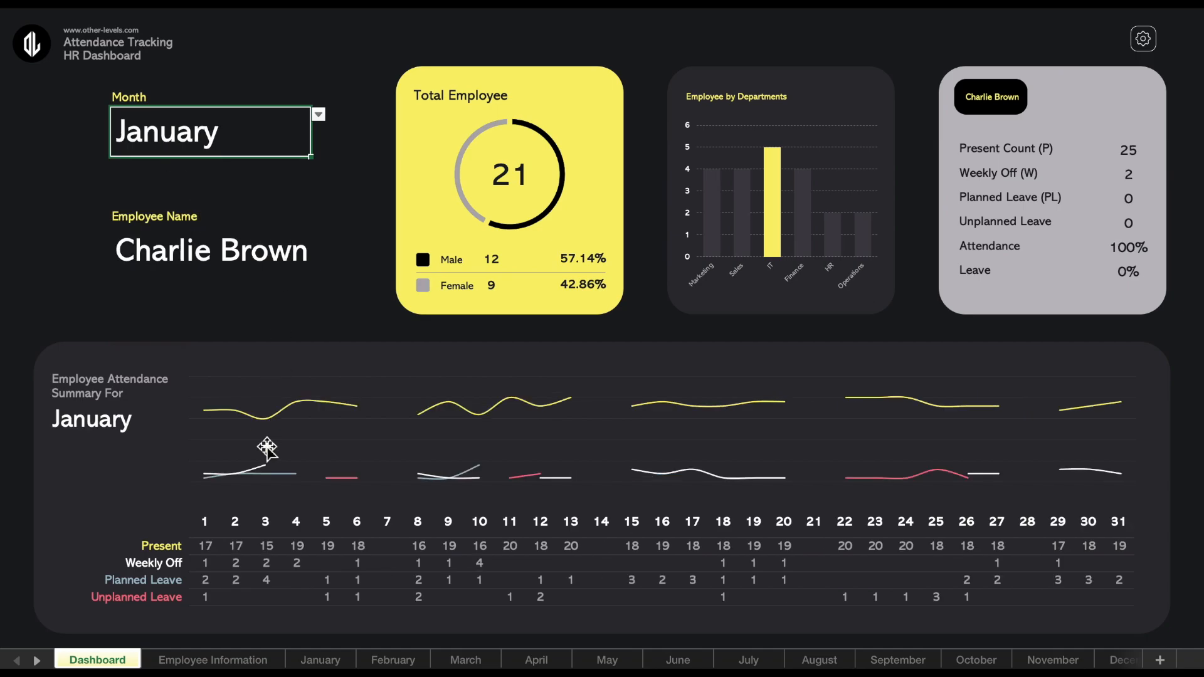
- Examine the Employee Information sheet's ID, Name, Department, Position, Age and Gender columns
{"action": "left_click", "coordinate": [238, 659]}
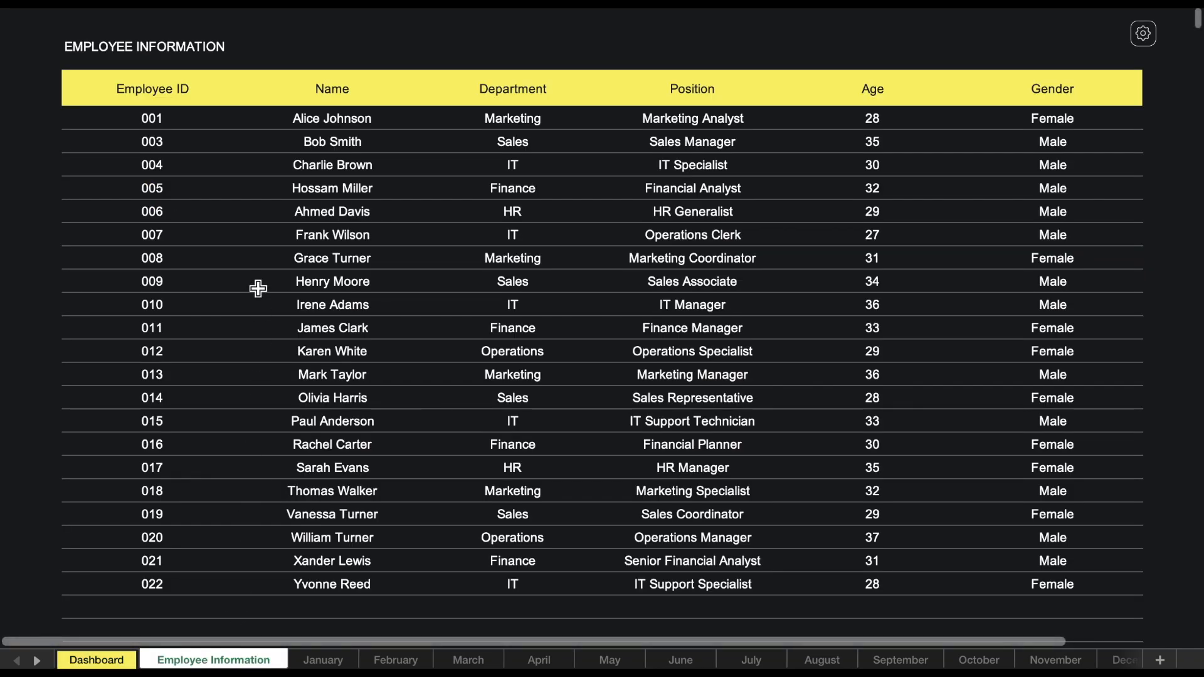
{"action": "left_click", "coordinate": [234, 98]}
{"action": "left_click", "coordinate": [287, 94]}
{"action": "left_click", "coordinate": [457, 92]}
{"action": "left_click", "coordinate": [640, 92]}
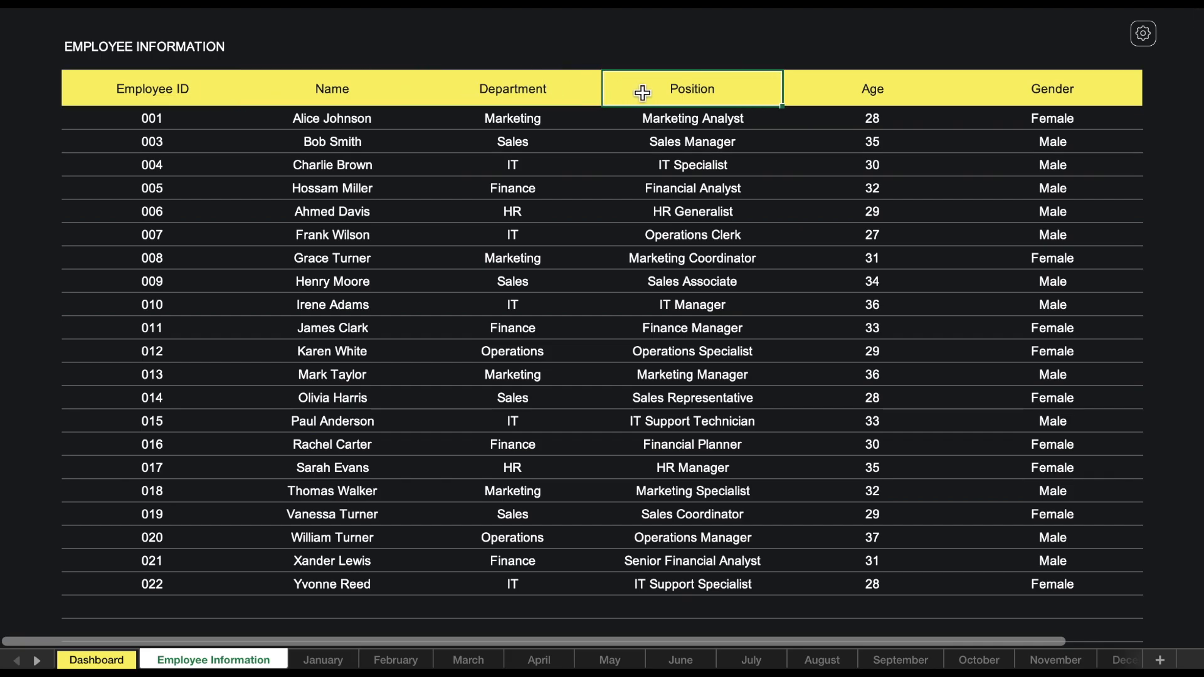
{"action": "left_click", "coordinate": [823, 91]}
{"action": "left_click", "coordinate": [997, 104]}
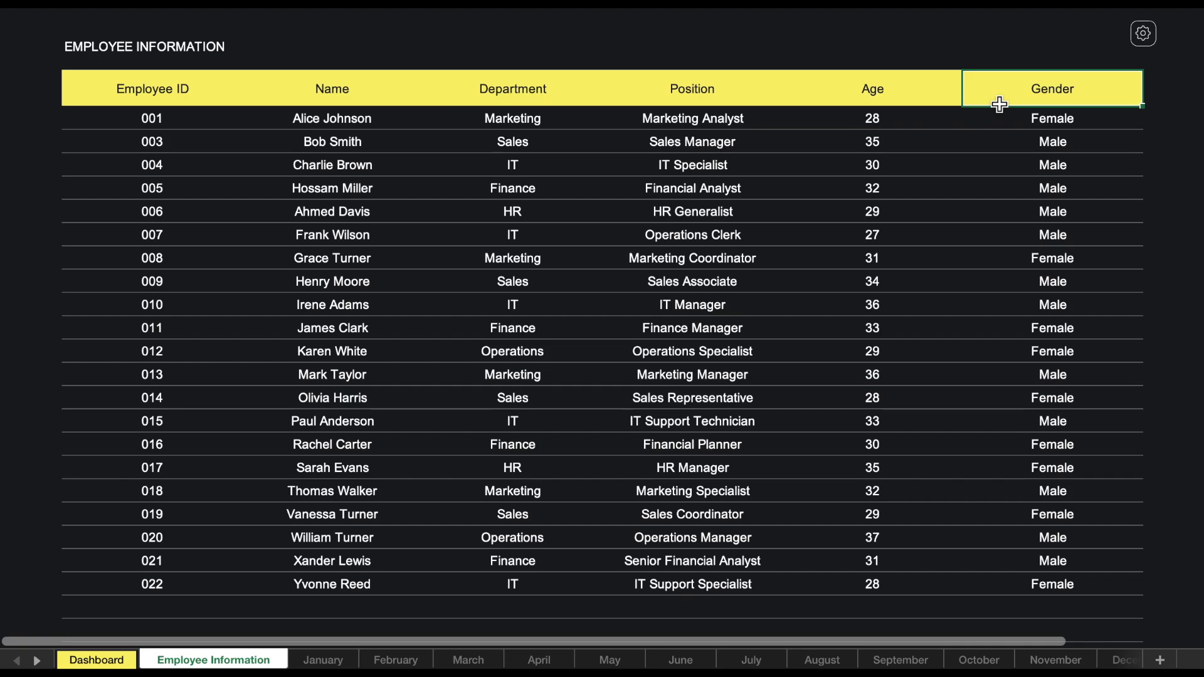
- Browse the January, February and March attendance tracker sheets
{"action": "left_click", "coordinate": [325, 664]}
{"action": "left_click", "coordinate": [404, 663]}
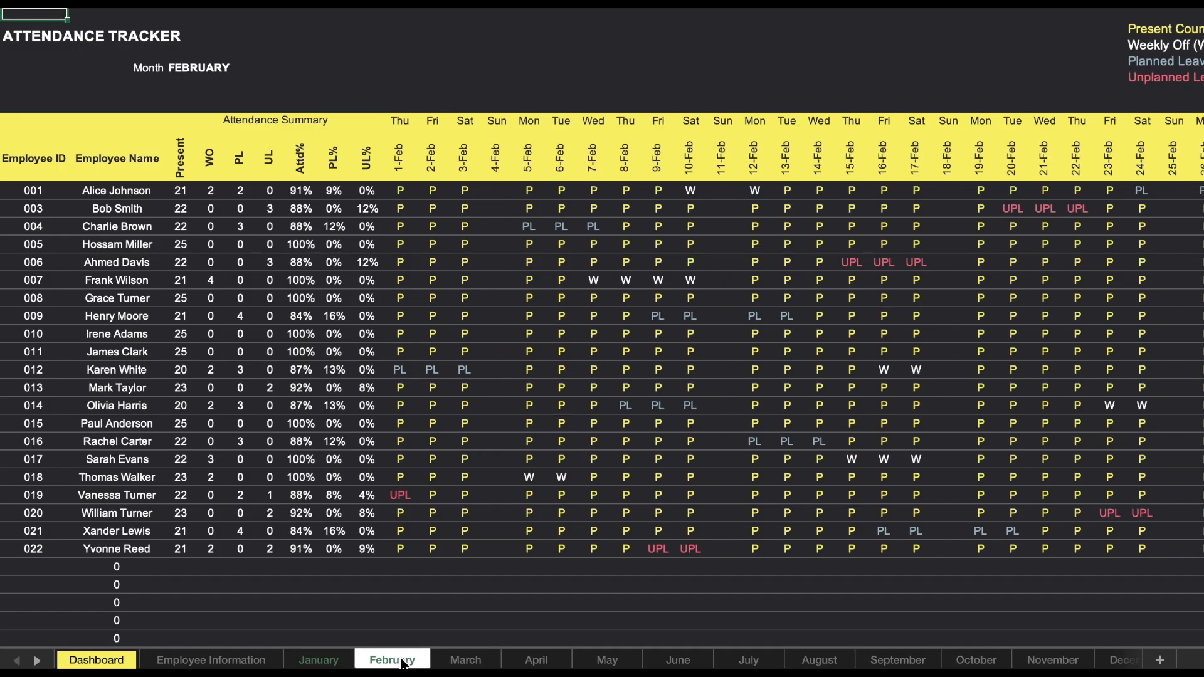
{"action": "left_click", "coordinate": [462, 664]}
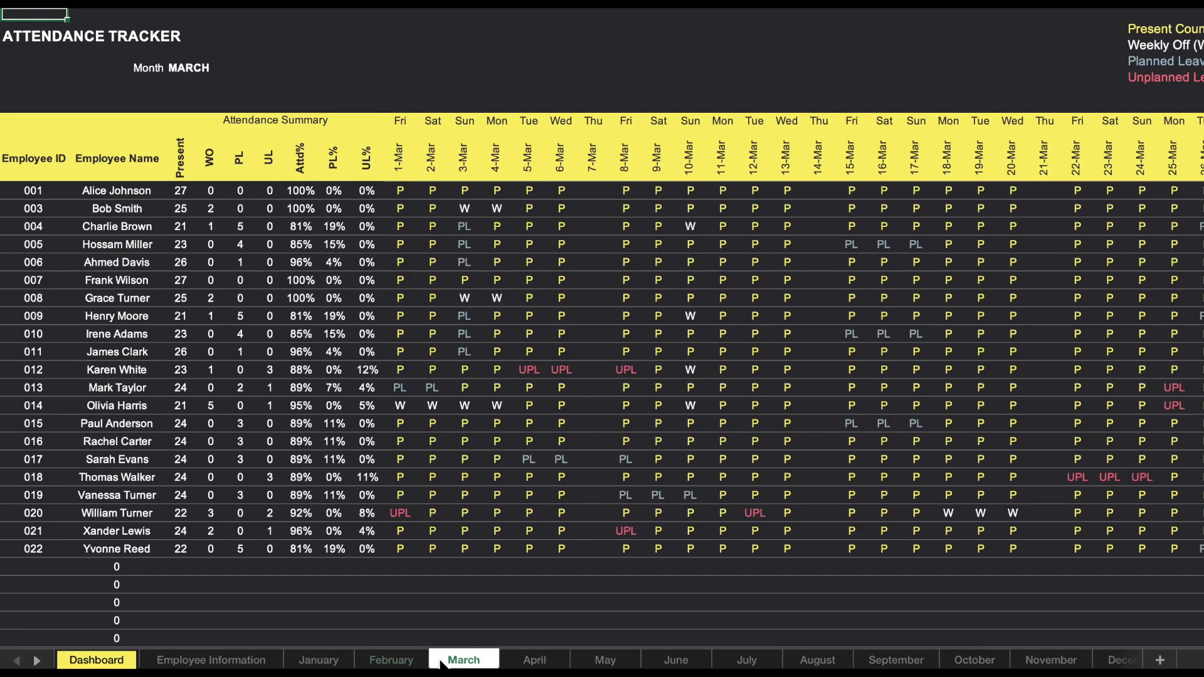
- Examine the January sheet's Present, WO, PL and UL summary columns and the first employee's row
{"action": "left_click", "coordinate": [320, 662]}
{"action": "left_click", "coordinate": [185, 179]}
{"action": "left_click", "coordinate": [210, 180]}
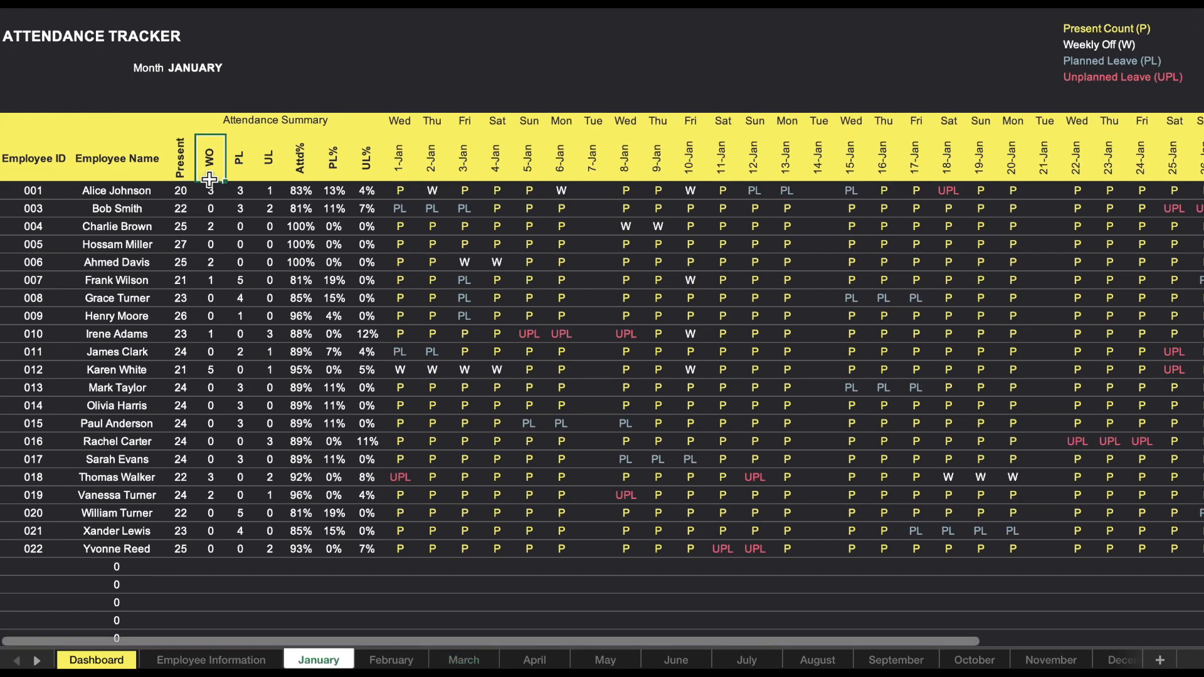
{"action": "left_click", "coordinate": [240, 180]}
{"action": "left_click", "coordinate": [265, 180]}
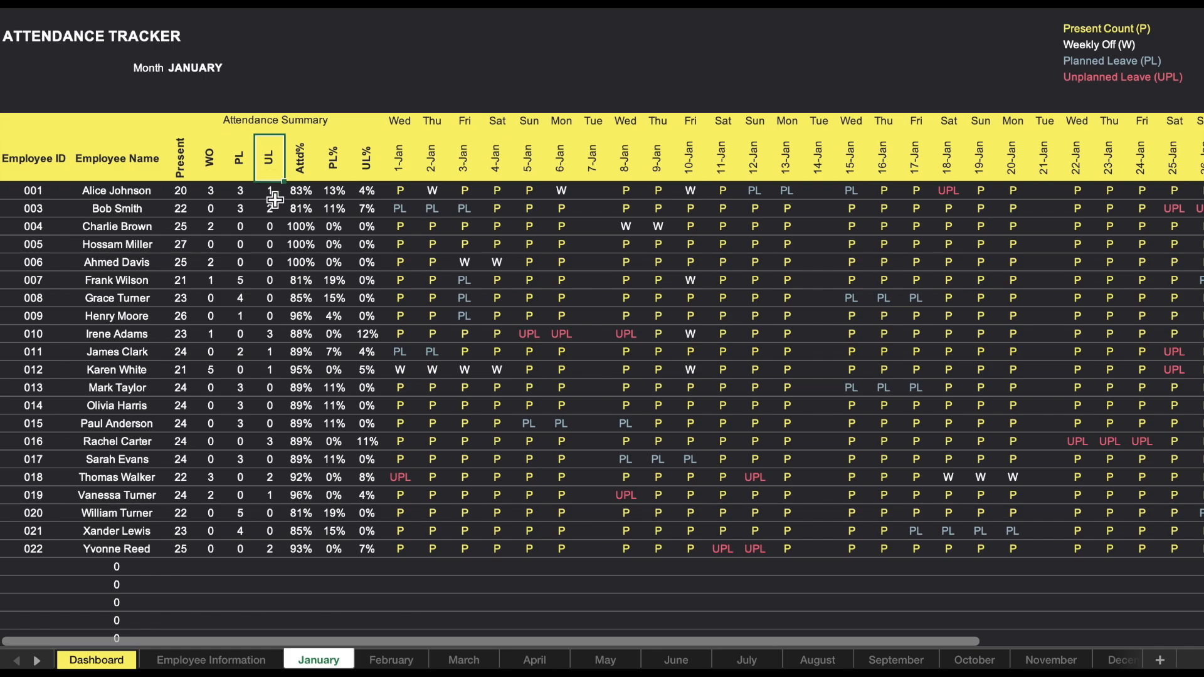
{"action": "left_click", "coordinate": [142, 196]}
- Set the dashboard's month to February and its employee selection to the IT Specialist with ID 004
{"action": "left_click", "coordinate": [98, 660]}
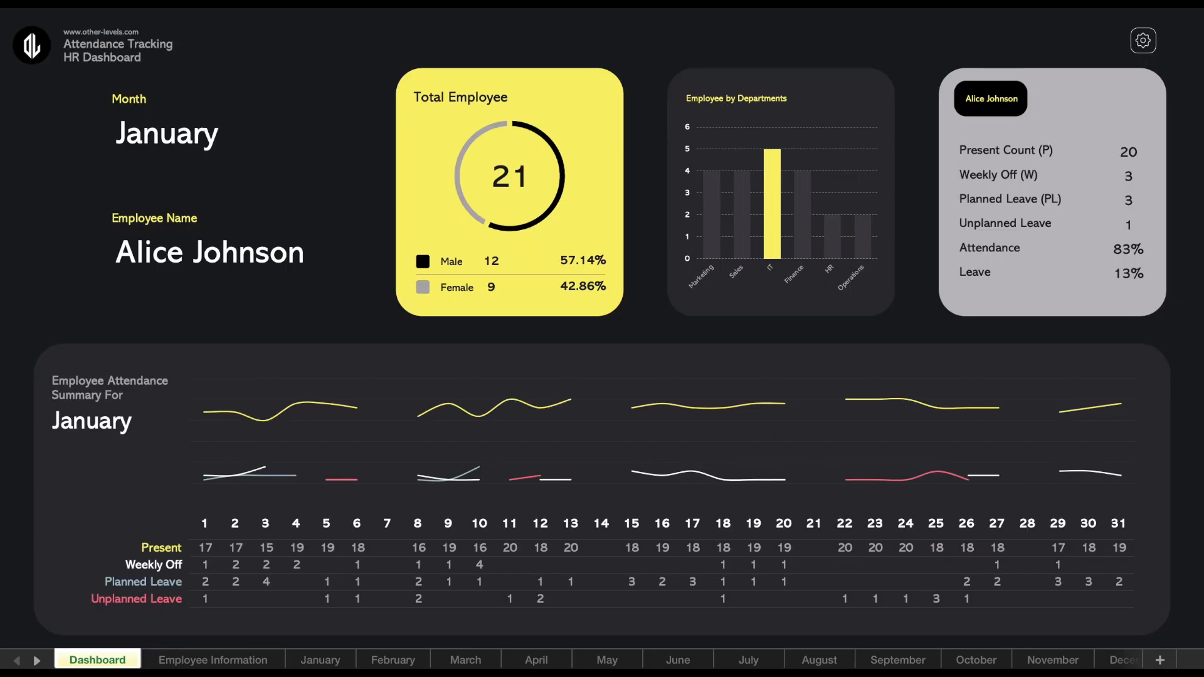
{"action": "left_click", "coordinate": [209, 141]}
{"action": "left_click", "coordinate": [324, 125]}
{"action": "left_click", "coordinate": [160, 155]}
{"action": "left_click", "coordinate": [232, 259]}
{"action": "left_click", "coordinate": [319, 236]}
{"action": "left_click", "coordinate": [150, 208]}
- Switch the dashboard month to March and set it back to January
{"action": "left_click", "coordinate": [226, 143]}
{"action": "left_click", "coordinate": [318, 117]}
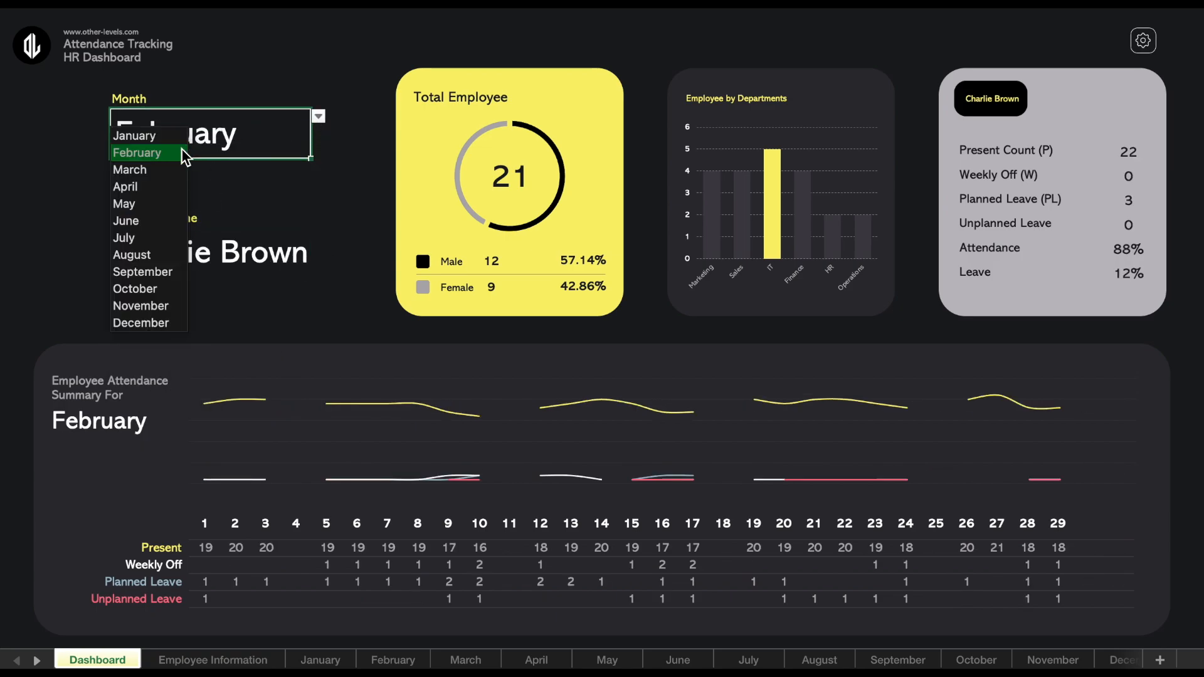
{"action": "left_click", "coordinate": [130, 170]}
{"action": "key", "text": "alt+Down"}
{"action": "left_click", "coordinate": [168, 139]}
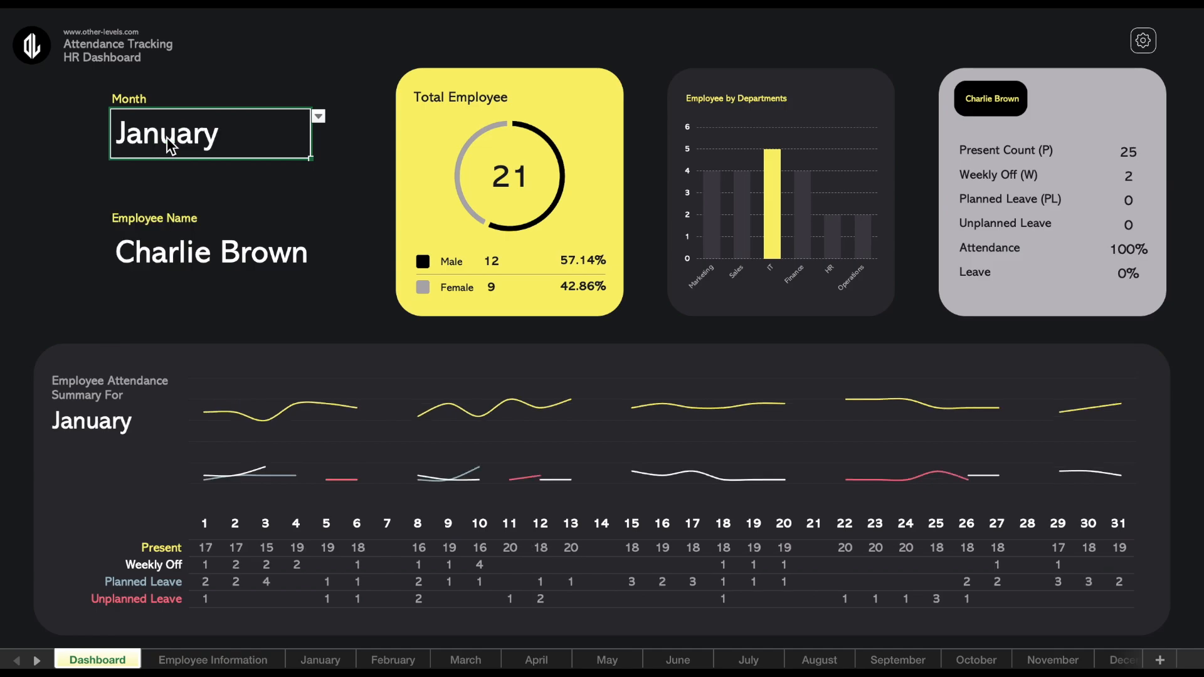
- Open the employee list from the dashboard and look through the January, February and March sheets, ending on January
{"action": "left_click", "coordinate": [1140, 49]}
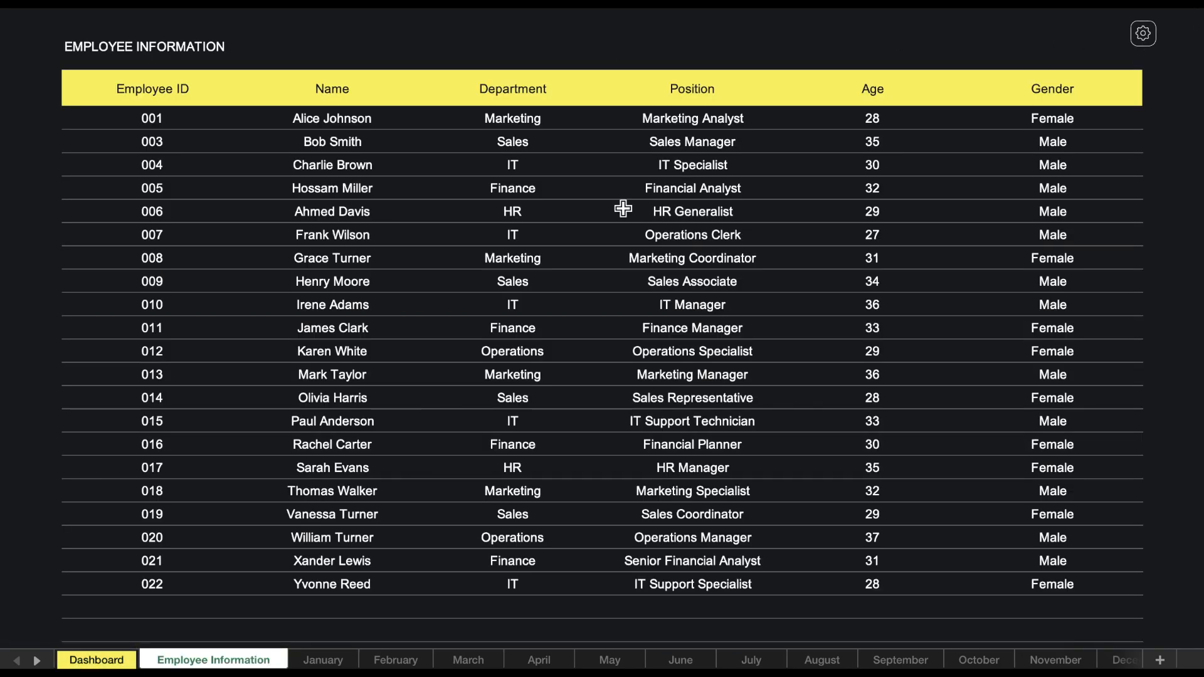
{"action": "left_click", "coordinate": [325, 665]}
{"action": "left_click", "coordinate": [401, 662]}
{"action": "left_click", "coordinate": [462, 660]}
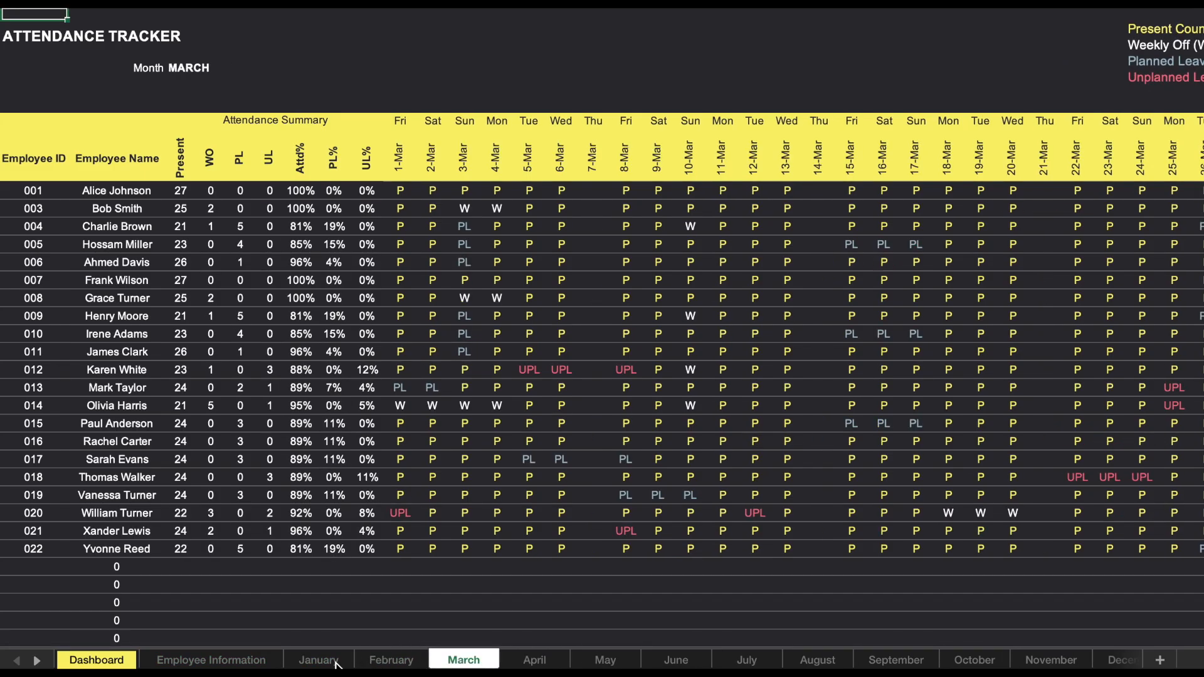
{"action": "left_click", "coordinate": [327, 663]}
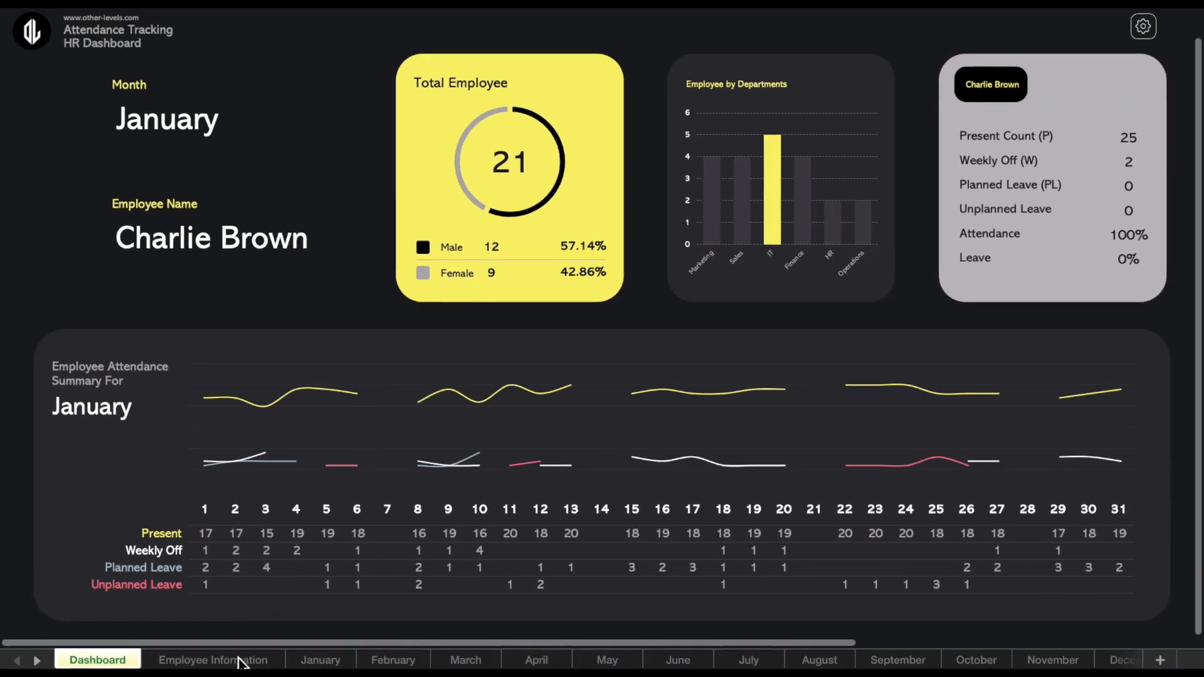
- Review each column heading of the Employee Information table, from Employee ID to Gender
{"action": "left_click", "coordinate": [240, 662]}
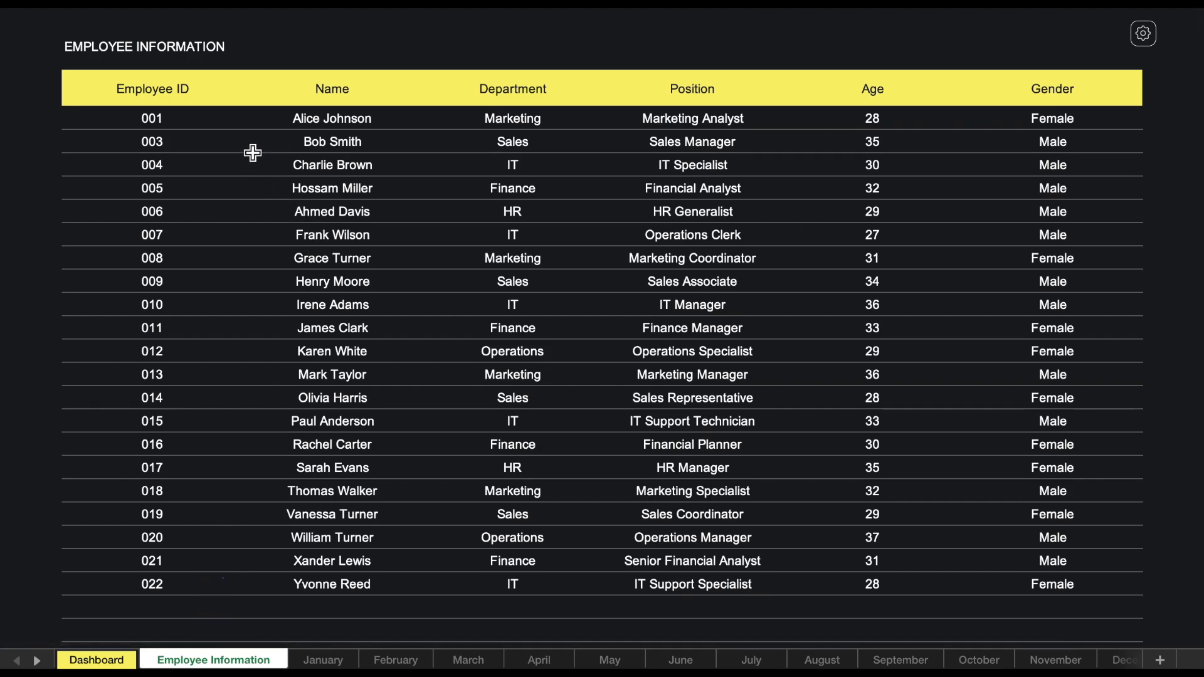
{"action": "left_click", "coordinate": [239, 101]}
{"action": "left_click", "coordinate": [348, 100]}
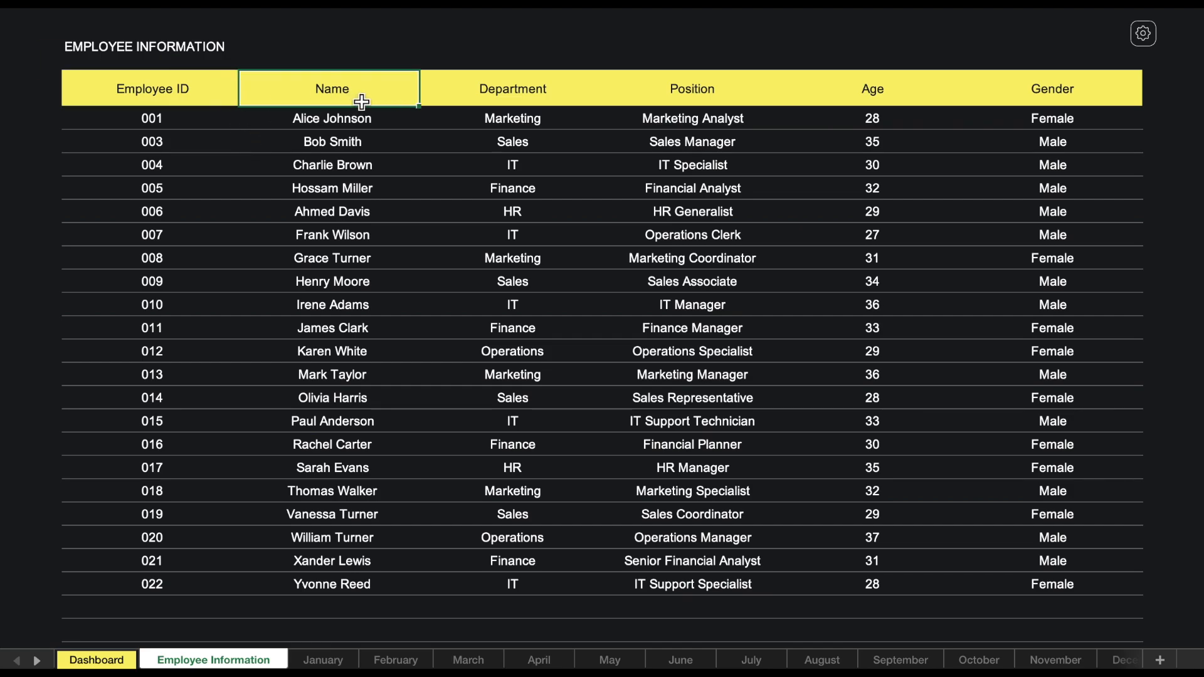
{"action": "left_click", "coordinate": [509, 99]}
{"action": "left_click", "coordinate": [698, 98]}
{"action": "left_click", "coordinate": [851, 93]}
{"action": "left_click", "coordinate": [1011, 91]}
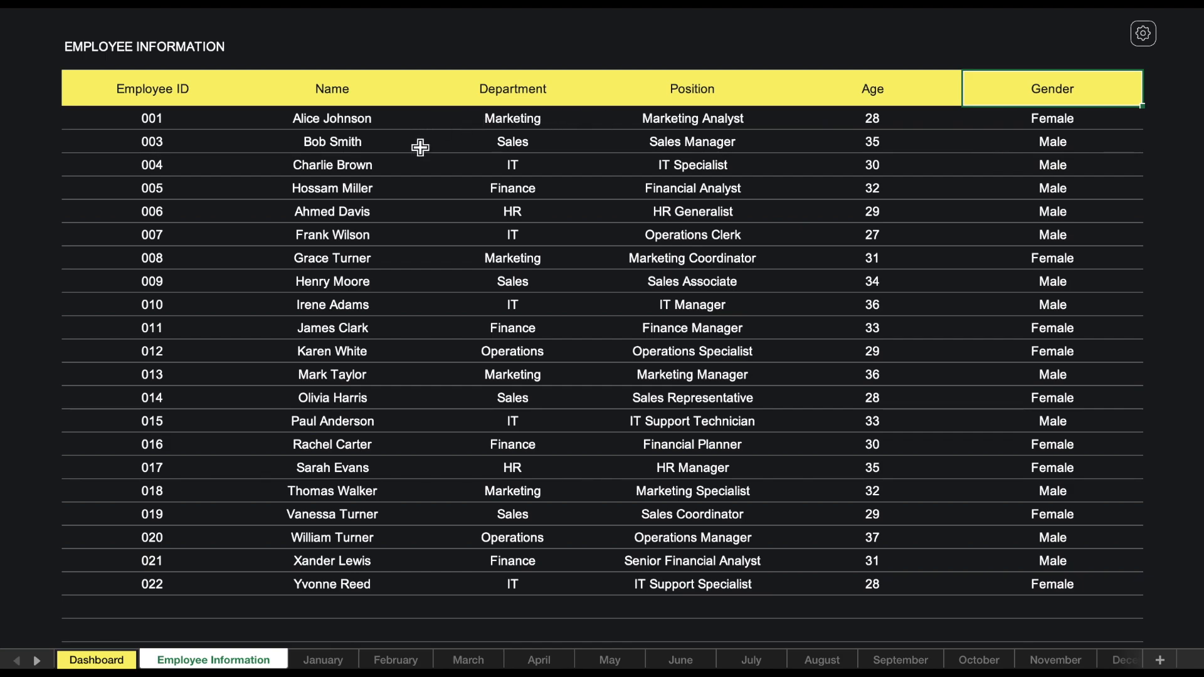
- Look through the January, February and March tracker sheets and return to January
{"action": "left_click", "coordinate": [331, 660]}
{"action": "left_click", "coordinate": [389, 664]}
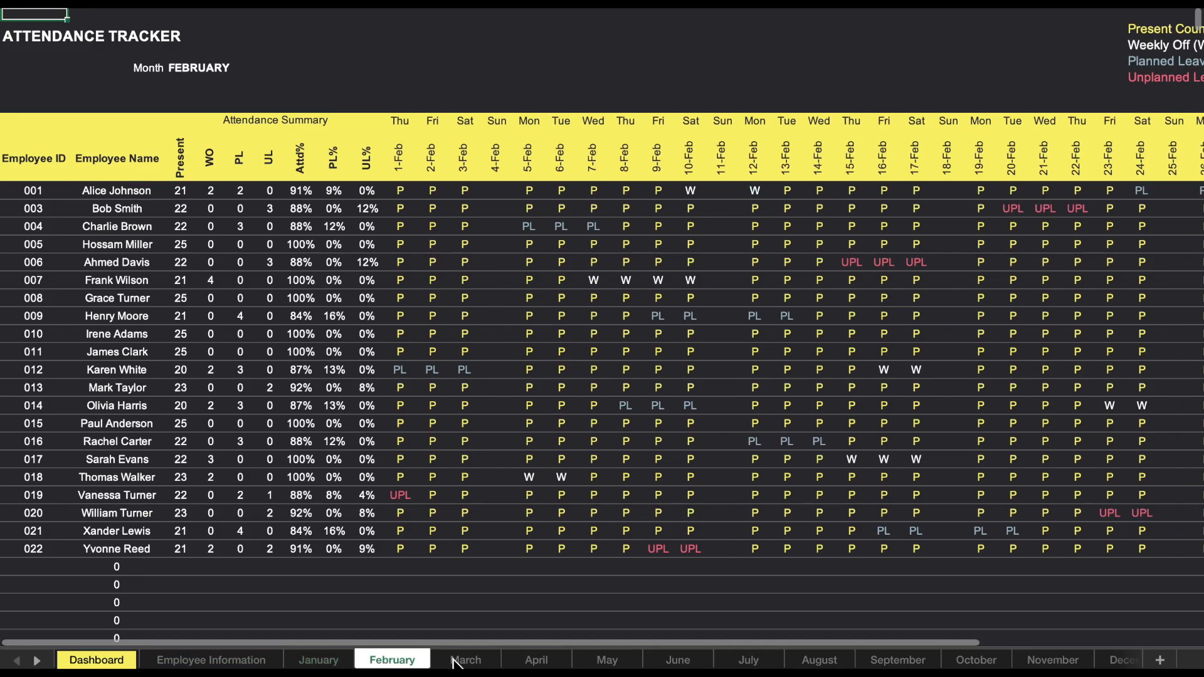
{"action": "left_click", "coordinate": [464, 663]}
{"action": "left_click", "coordinate": [390, 662]}
{"action": "left_click", "coordinate": [347, 665]}
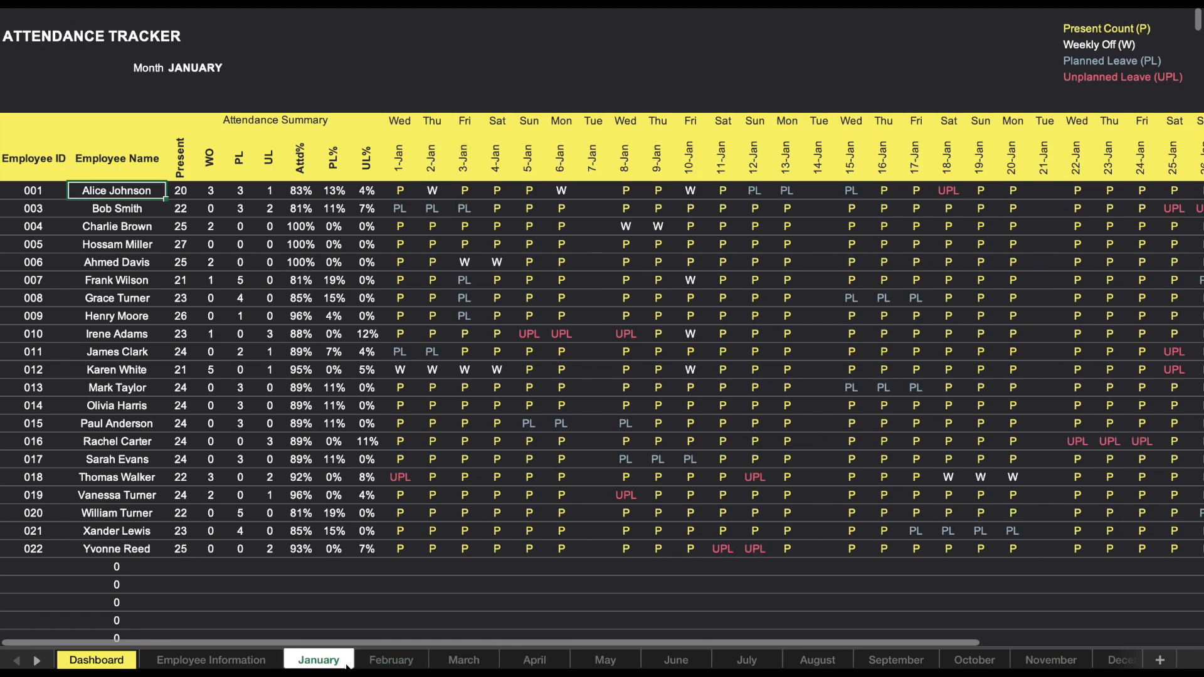
- Select the first Employee ID cell, A11, on the January sheet and show the formula bar
{"action": "left_click", "coordinate": [51, 192]}
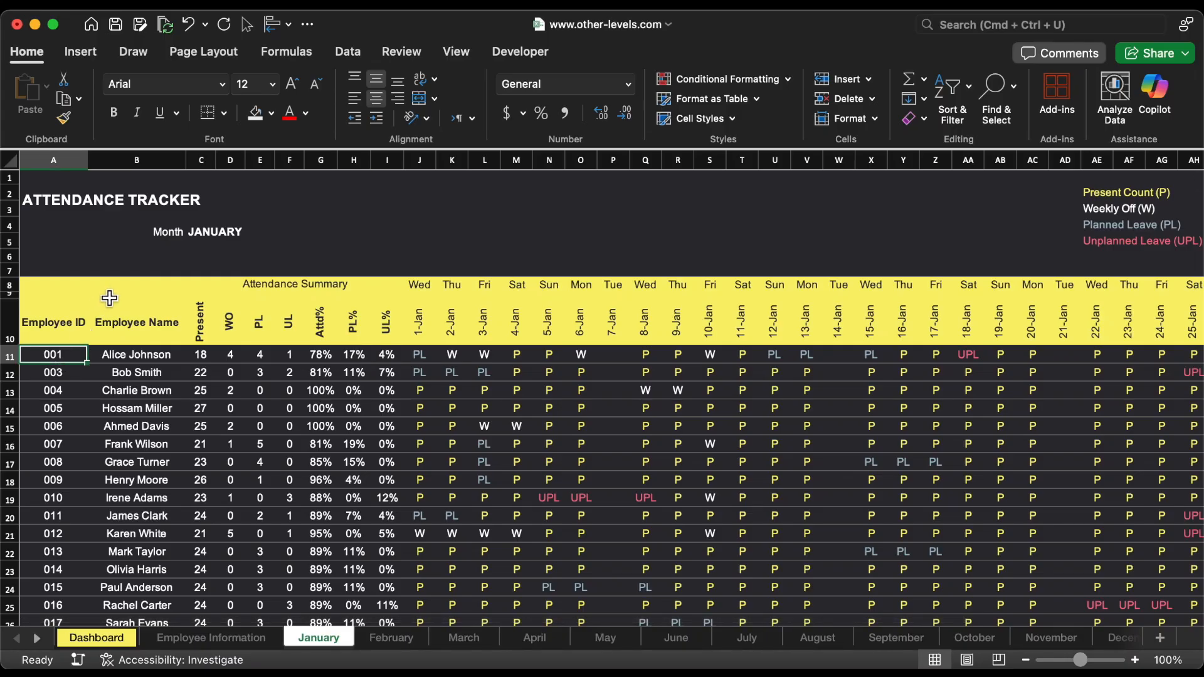
{"action": "left_click", "coordinate": [456, 52]}
{"action": "left_click", "coordinate": [451, 101]}
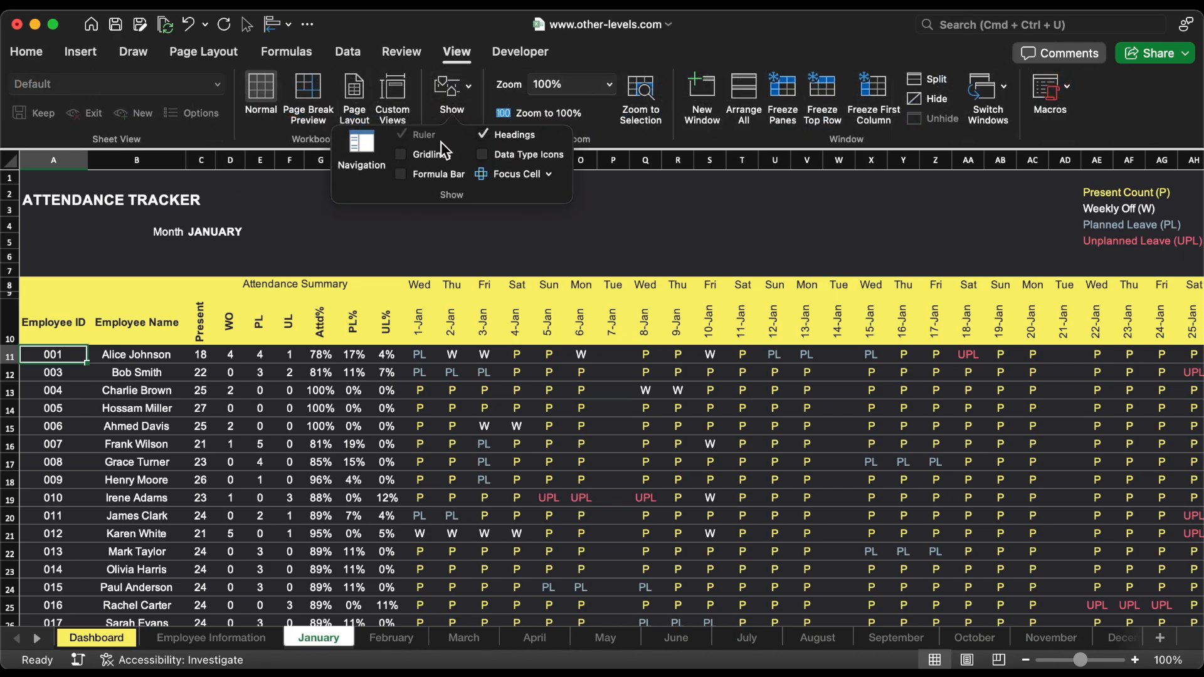
{"action": "left_click", "coordinate": [429, 175]}
- Replace the formula in A11 with a reference to the first employee ID, ='Employee Information'!B6
{"action": "left_click", "coordinate": [320, 160]}
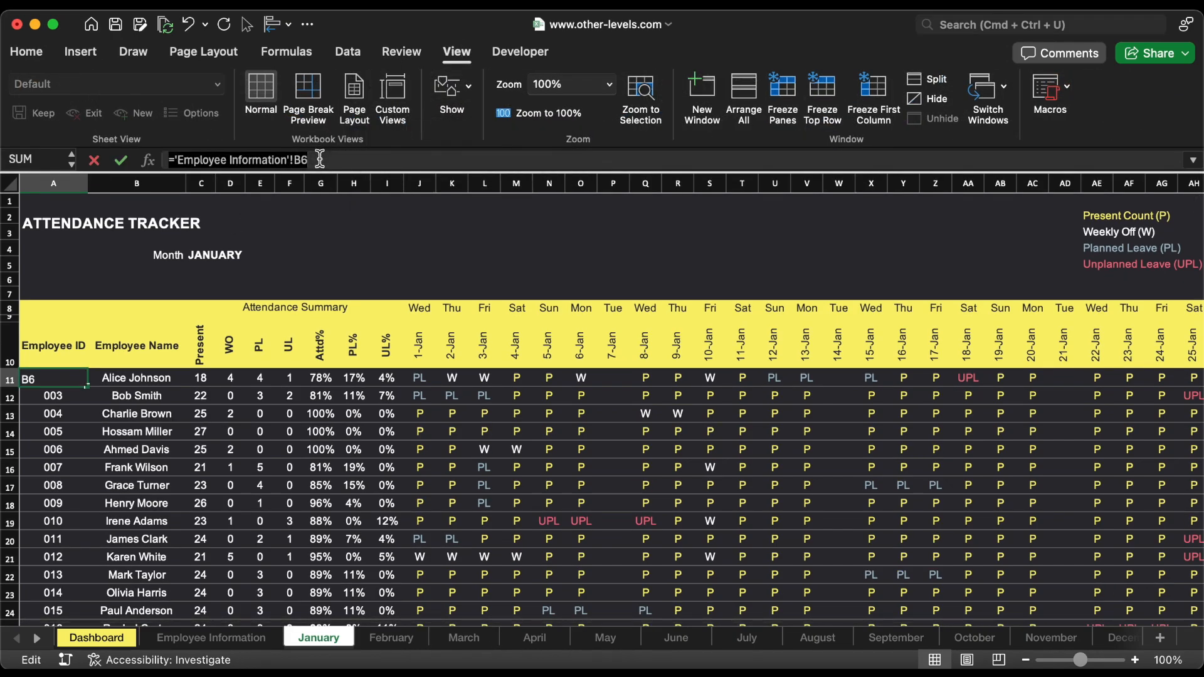
{"action": "type", "text": "="}
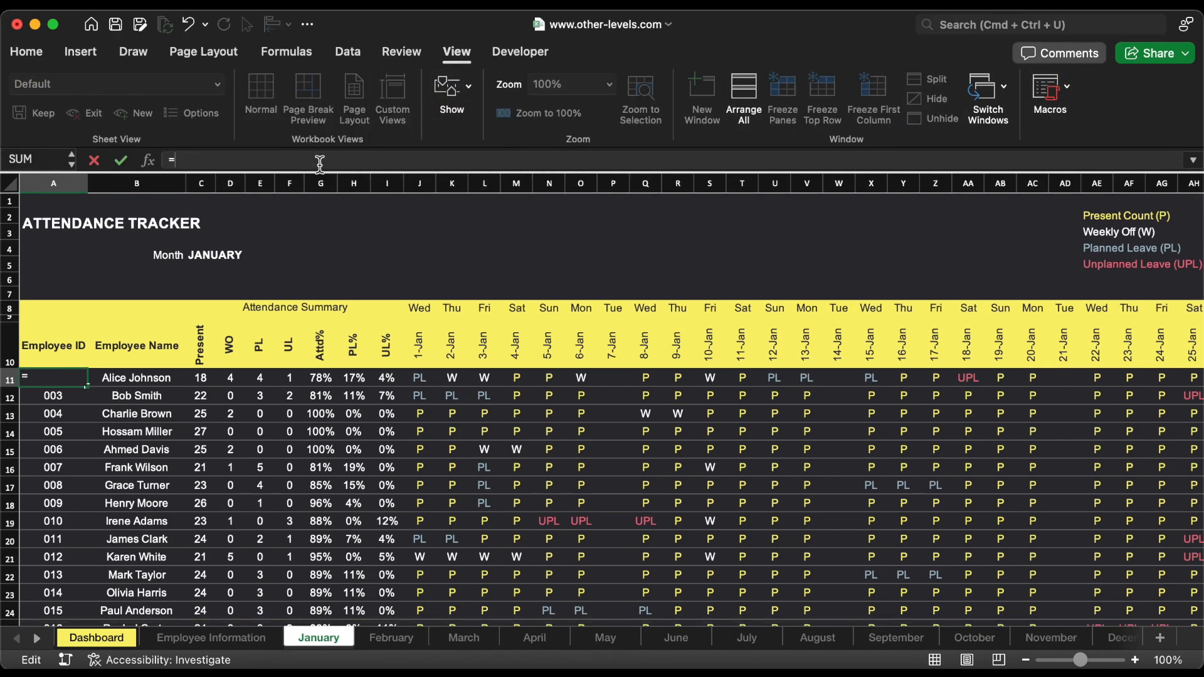
{"action": "left_click", "coordinate": [236, 639]}
{"action": "left_click", "coordinate": [211, 309]}
{"action": "key", "text": "Return"}
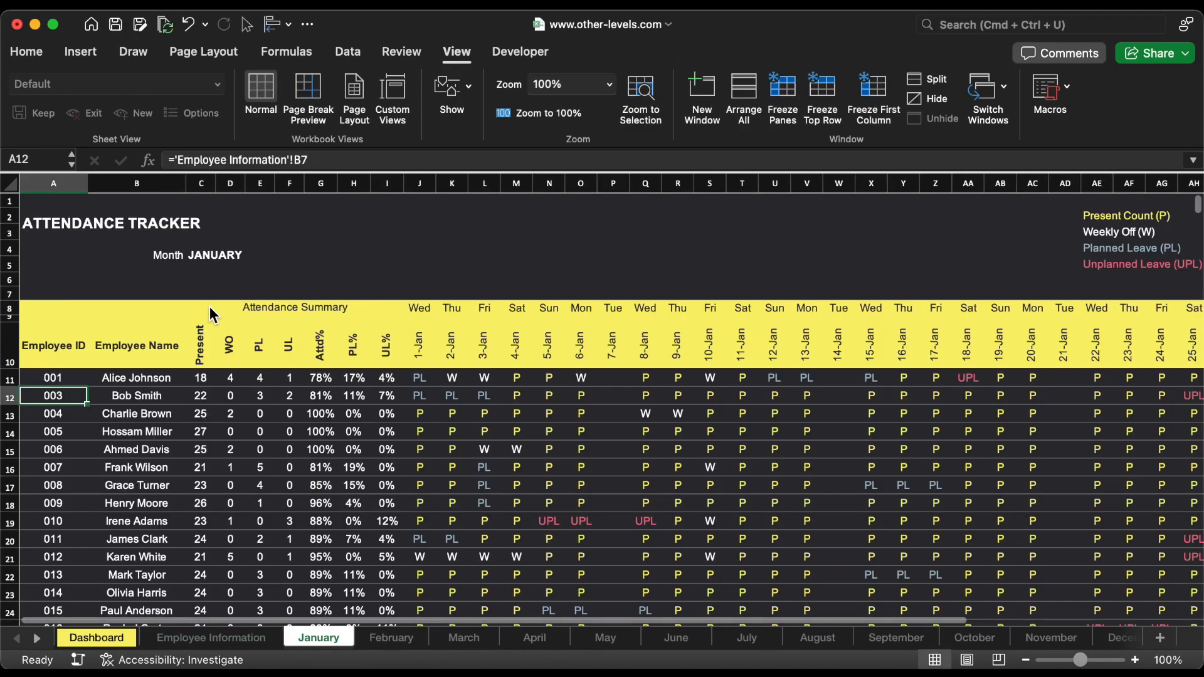
- Replace the formula in B11 with a reference to the first employee name, ='Employee Information'!C6
{"action": "key", "text": "Up"}
{"action": "key", "text": "Right"}
{"action": "left_click", "coordinate": [342, 160]}
{"action": "key", "text": "super+a"}
{"action": "type", "text": "="}
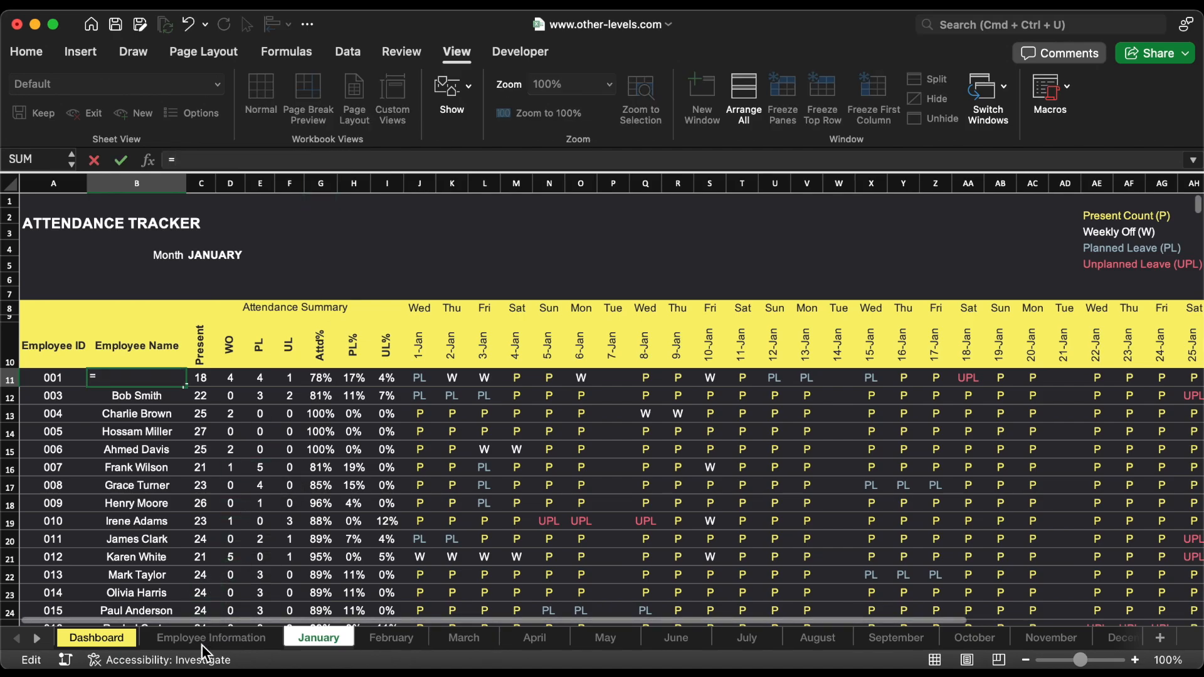
{"action": "left_click", "coordinate": [202, 641]}
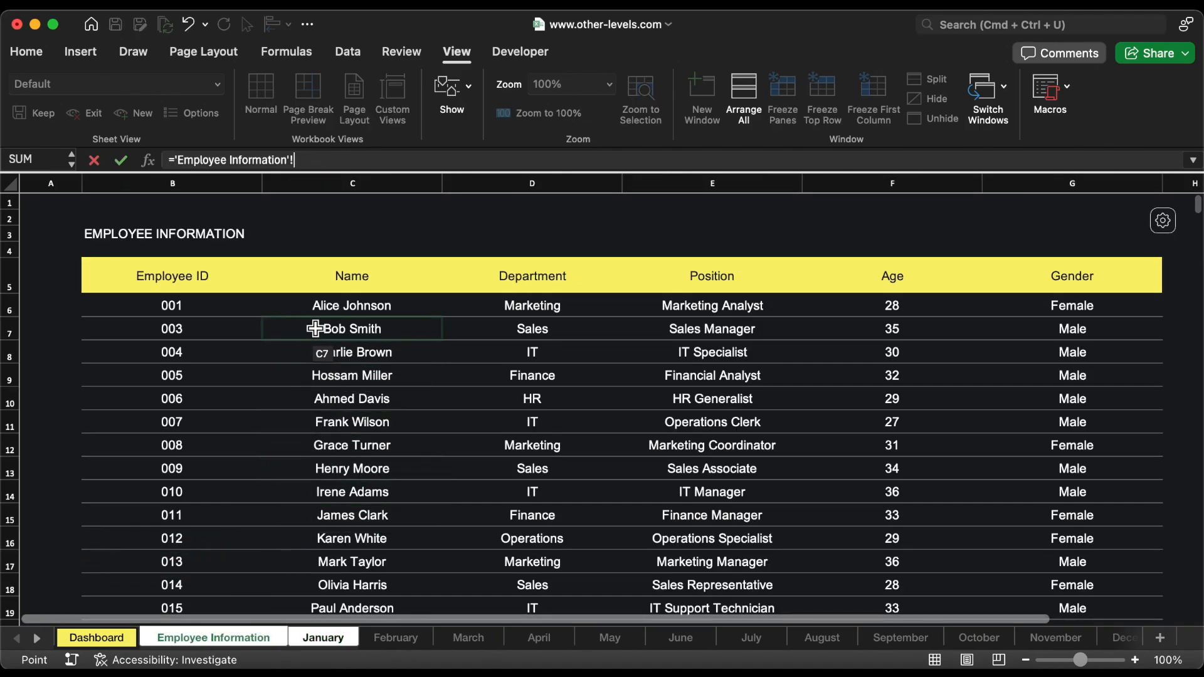
{"action": "left_click", "coordinate": [316, 305]}
{"action": "key", "text": "Return"}
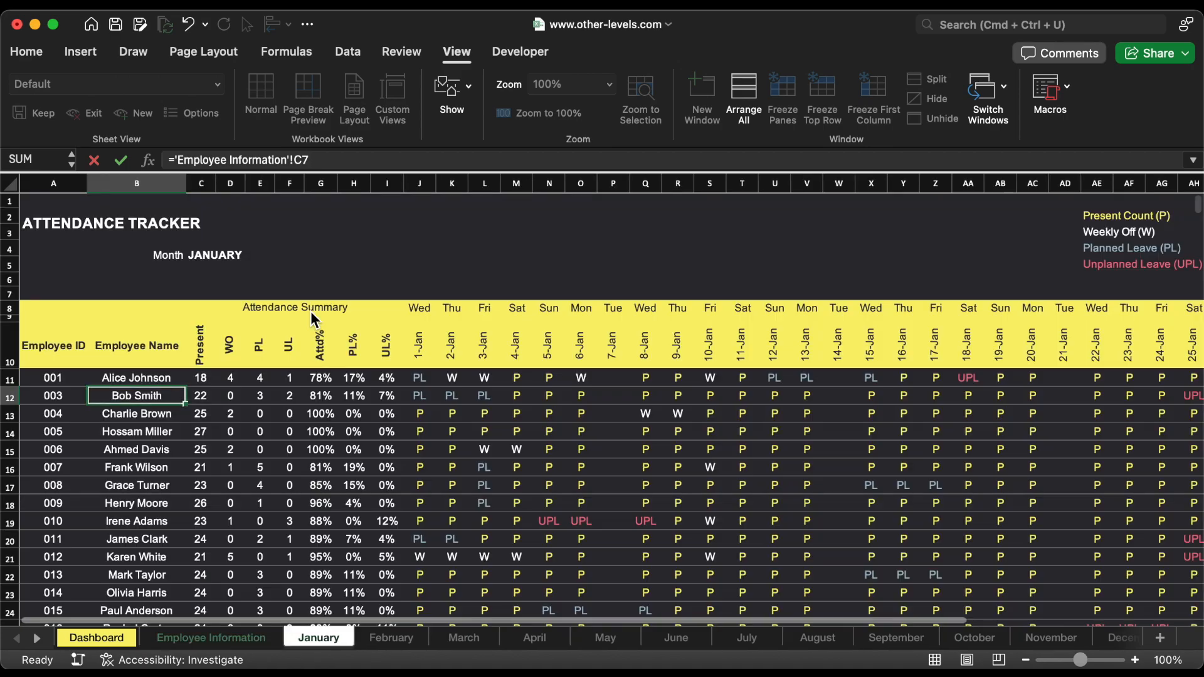
- Fill the B11 and A11 formulas down the Employee Name and Employee ID columns
{"action": "left_click", "coordinate": [166, 377]}
{"action": "double_click", "coordinate": [186, 387]}
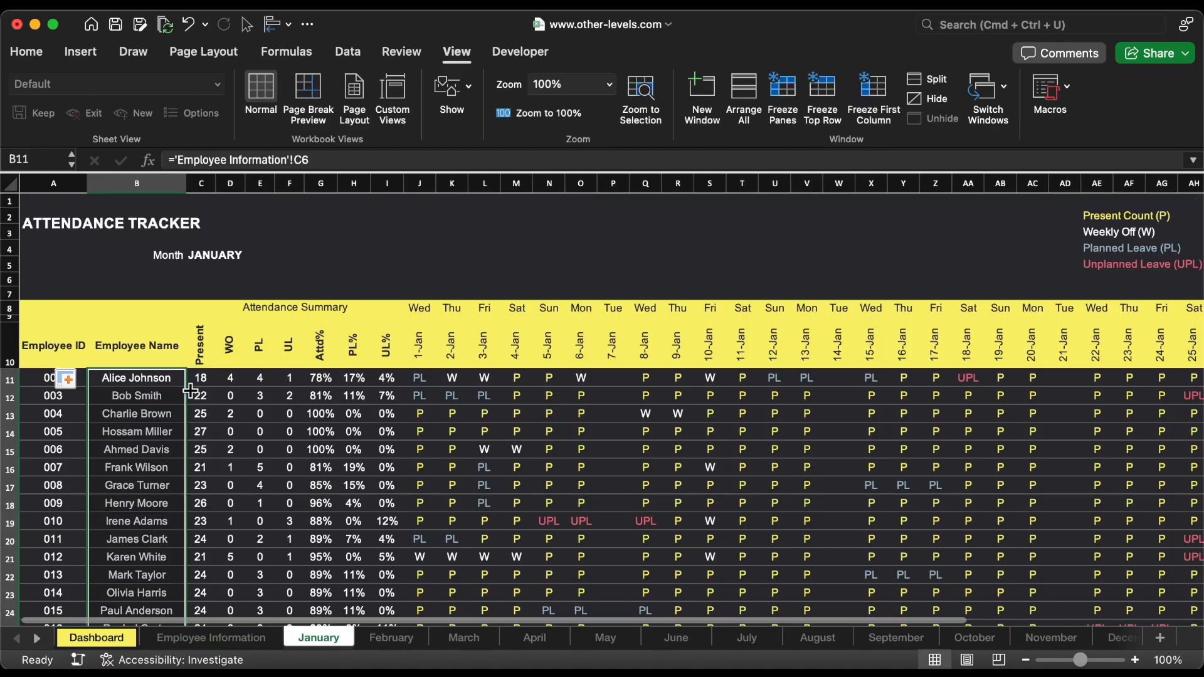
{"action": "left_click", "coordinate": [79, 378]}
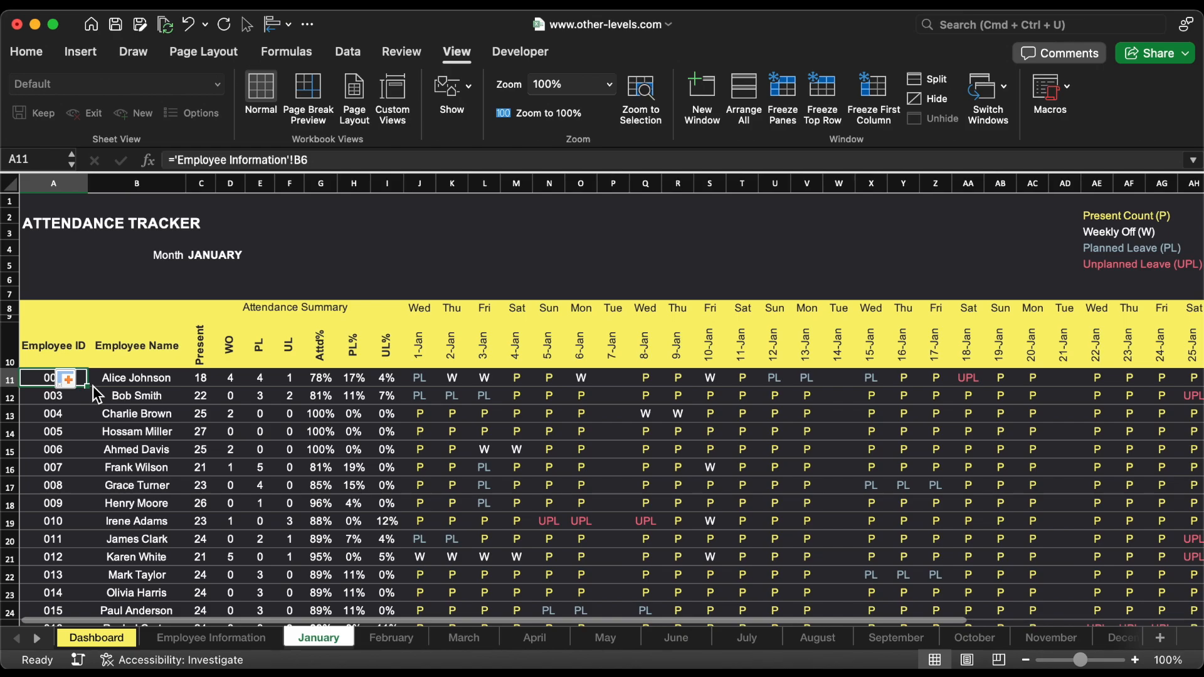
{"action": "double_click", "coordinate": [87, 387]}
{"action": "left_click", "coordinate": [132, 383]}
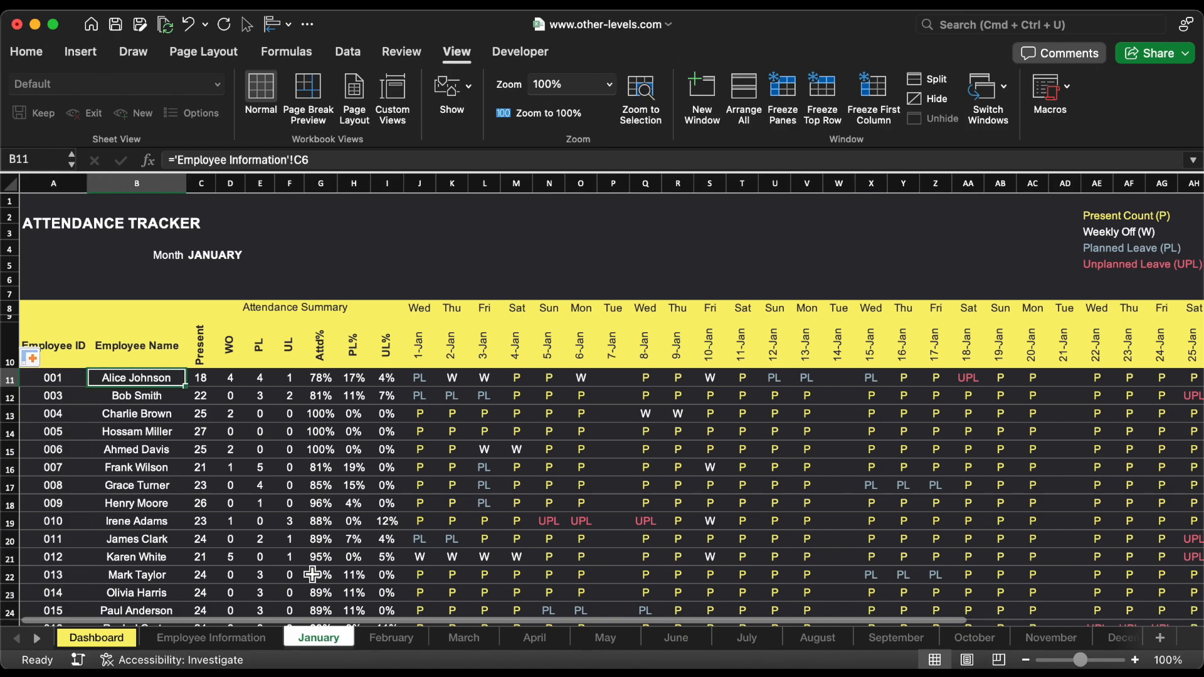
- Try to create a copy of the January sheet in the same workbook, placed before the Dashboard sheet
{"action": "right_click", "coordinate": [321, 631]}
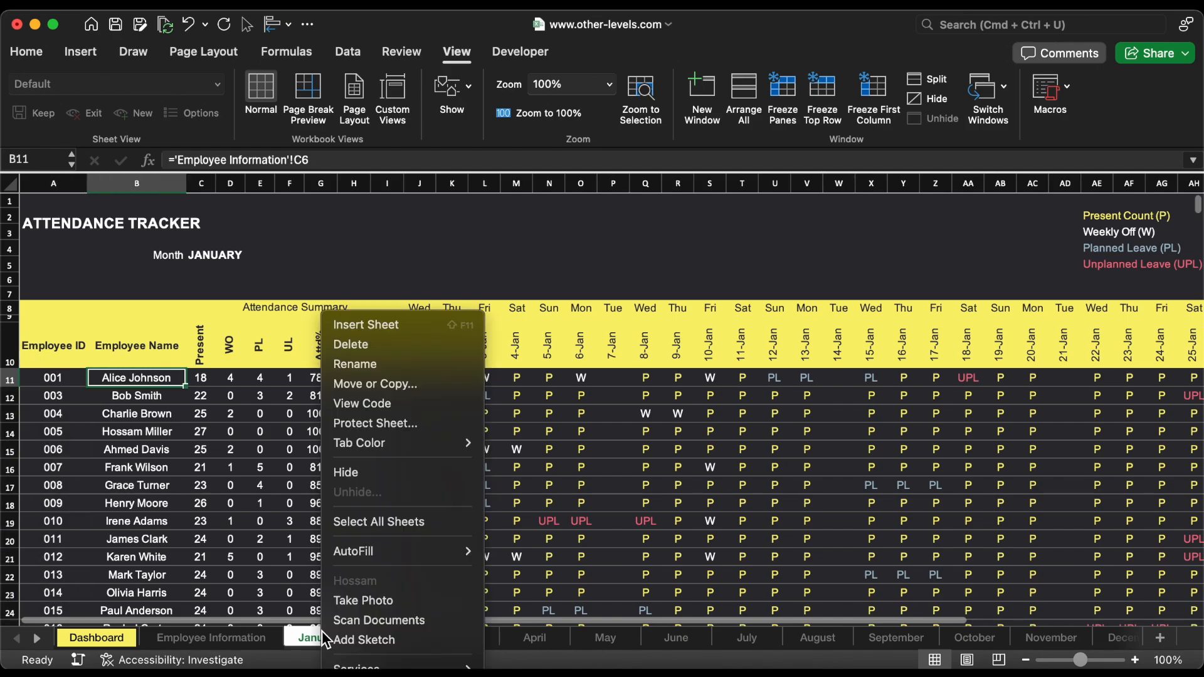
{"action": "left_click", "coordinate": [406, 385]}
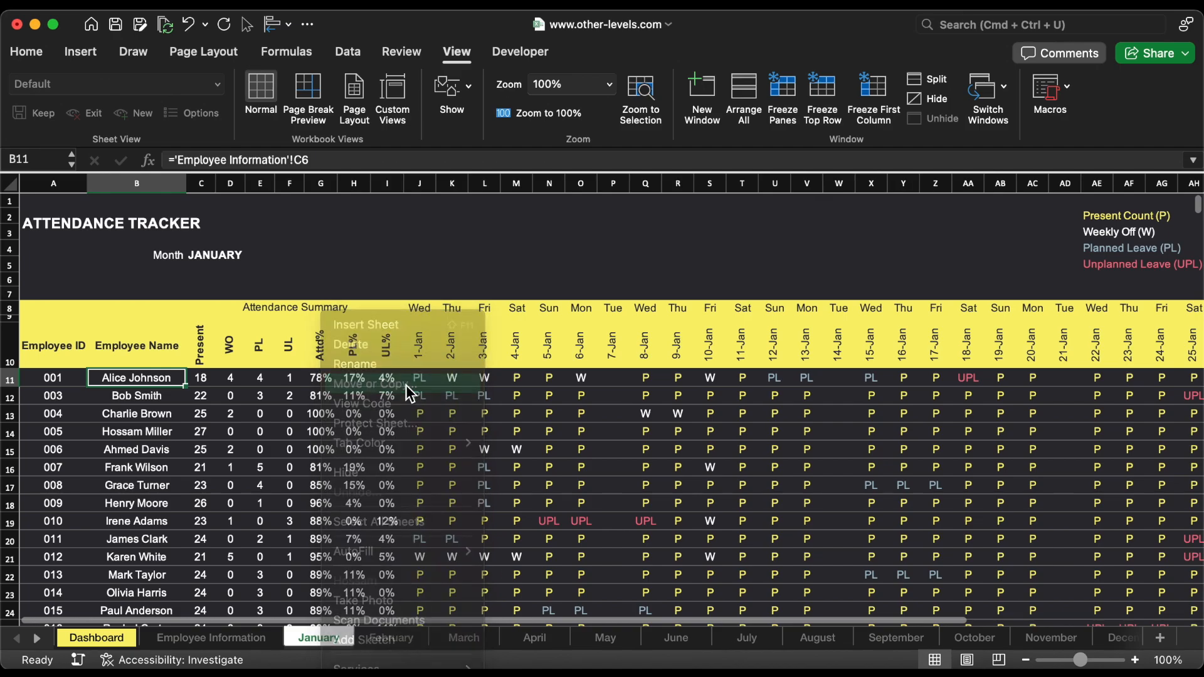
{"action": "left_click", "coordinate": [369, 496]}
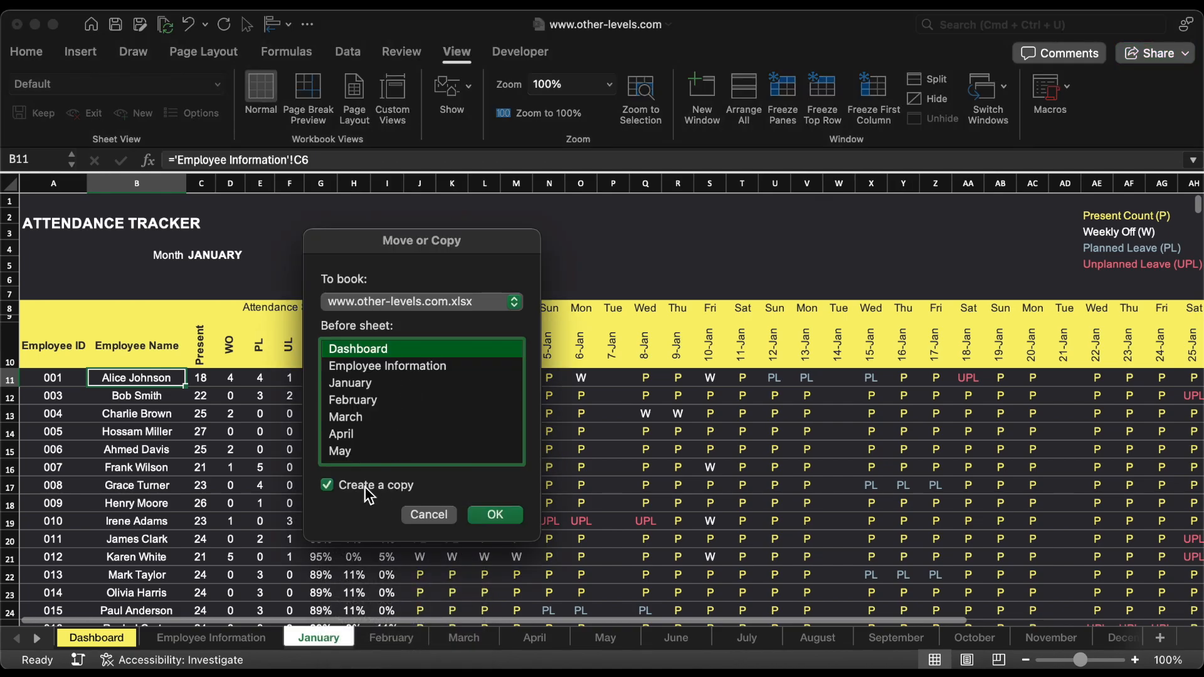
{"action": "left_click", "coordinate": [495, 515]}
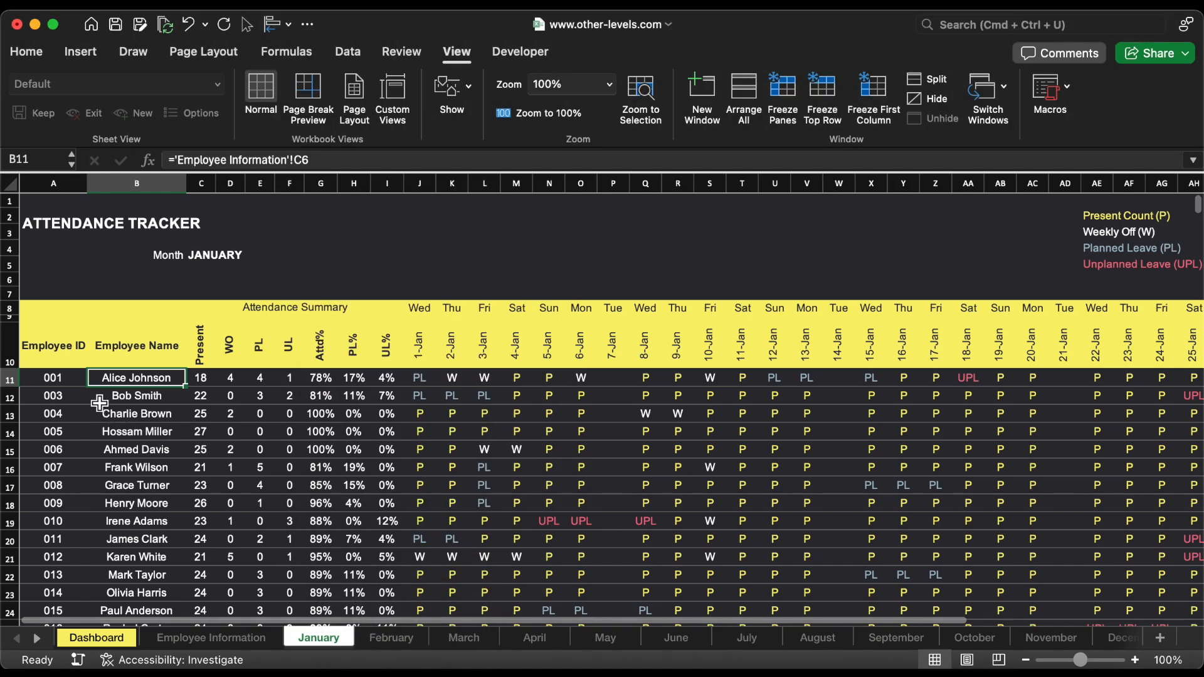
- Go through the Present, WO, PL and UL headings of the January attendance summary
{"action": "left_click", "coordinate": [209, 364]}
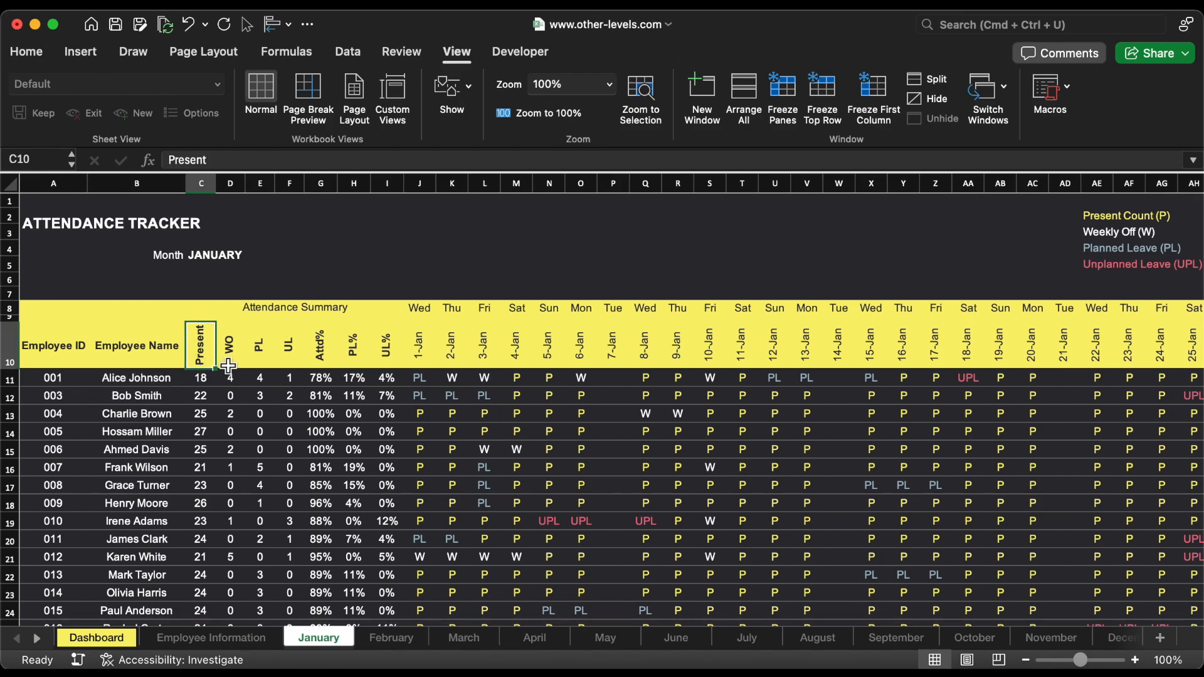
{"action": "left_click", "coordinate": [230, 365]}
{"action": "left_click", "coordinate": [265, 367]}
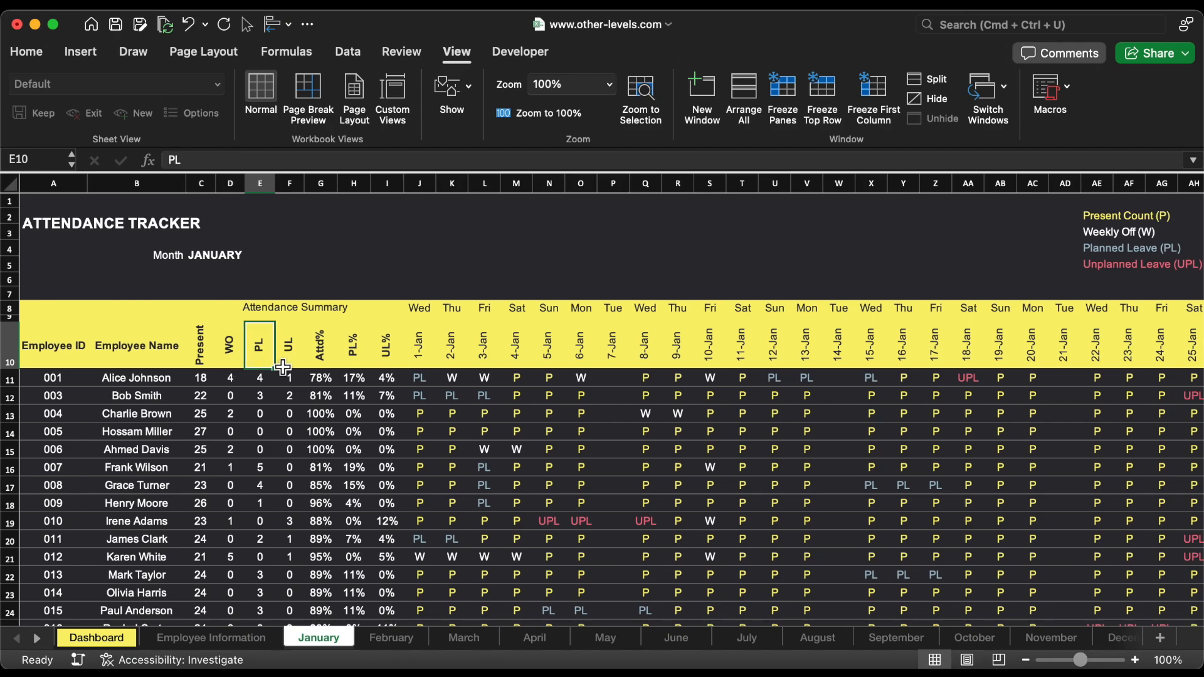
{"action": "left_click", "coordinate": [294, 365]}
- Inspect the Present formula in C11 and the date columns it covers, from 1-Jan through 31-Jan
{"action": "left_click", "coordinate": [200, 379]}
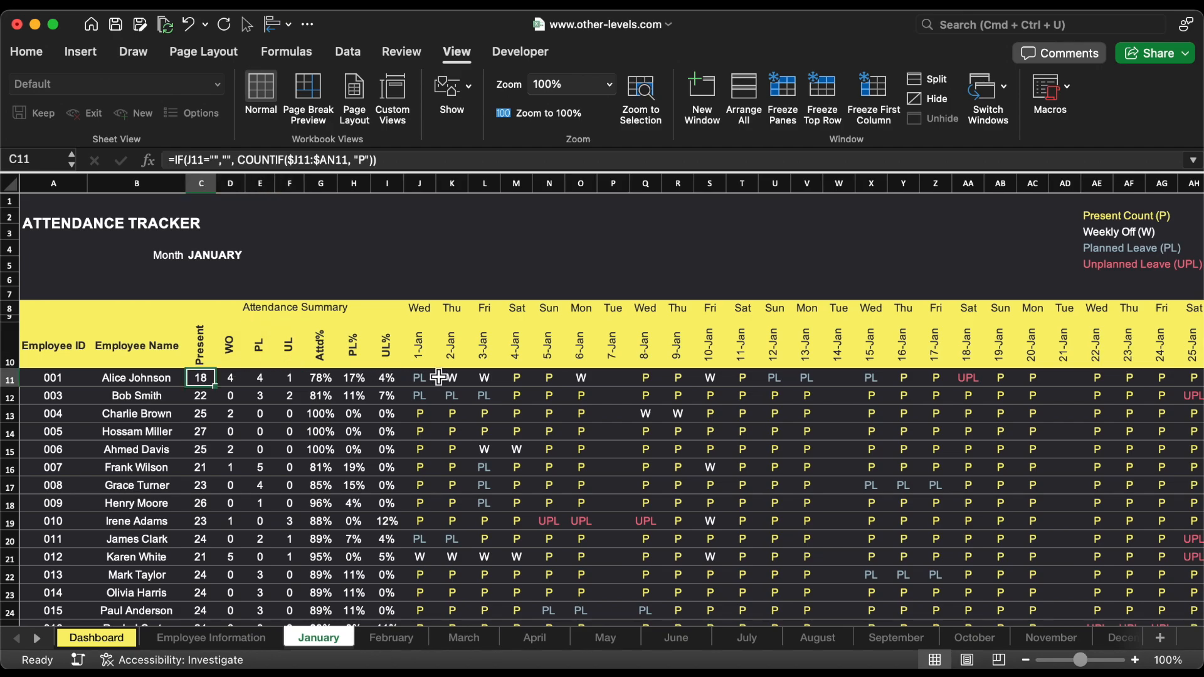
{"action": "left_click_drag", "start_coordinate": [439, 378], "coordinate": [875, 398]}
{"action": "scroll", "coordinate": [888, 392], "scroll_direction": "right", "scroll_amount": 5}
{"action": "left_click", "coordinate": [1023, 359]}
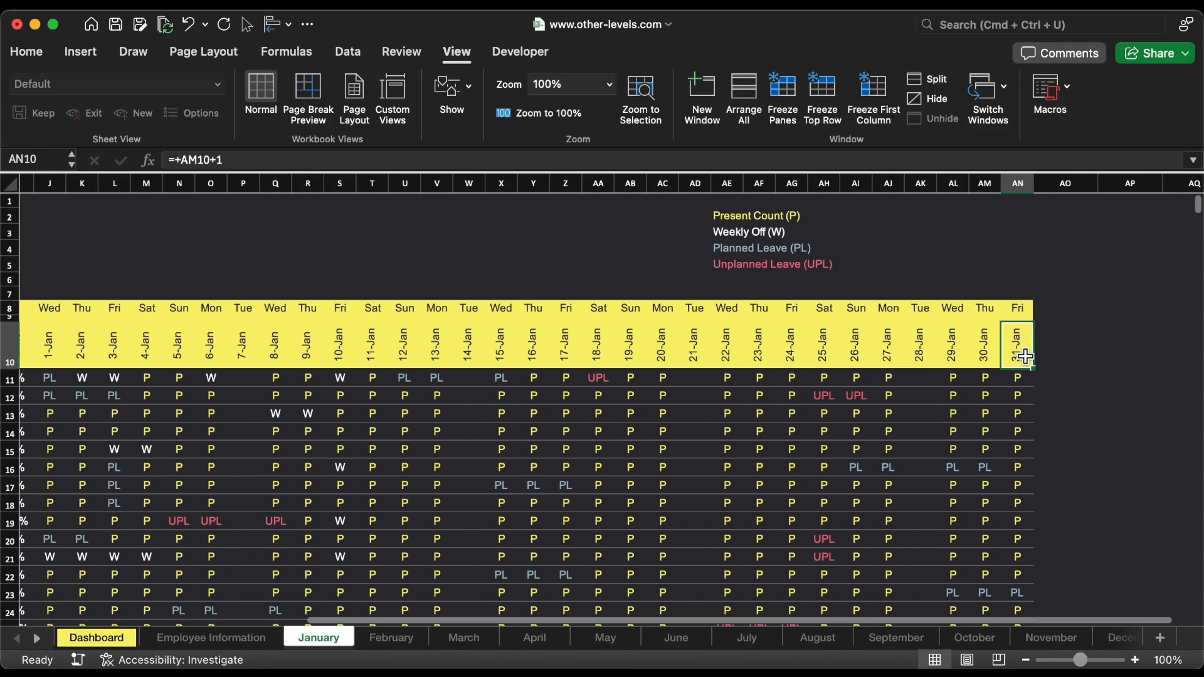
{"action": "scroll", "coordinate": [938, 468], "scroll_direction": "left", "scroll_amount": 10}
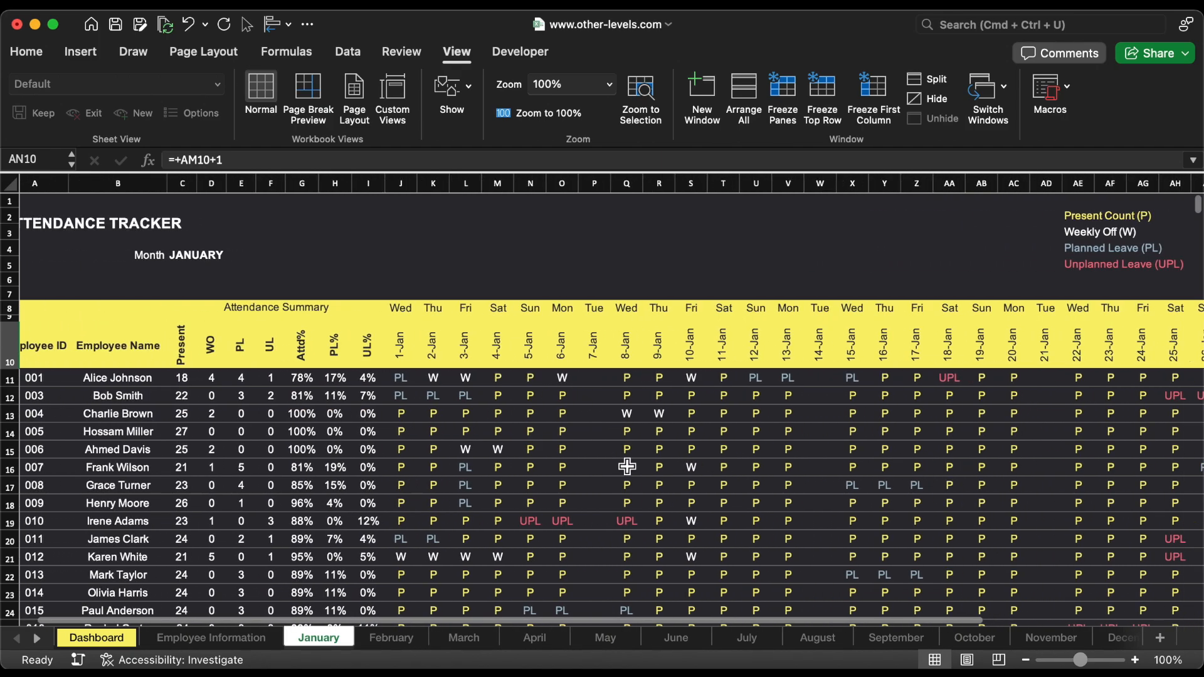
- Check the status list of the 1-Jan cell J11 and open the Present formula in C11 to show its referenced range
{"action": "left_click", "coordinate": [421, 377]}
{"action": "left_click", "coordinate": [443, 378]}
{"action": "left_click", "coordinate": [444, 381]}
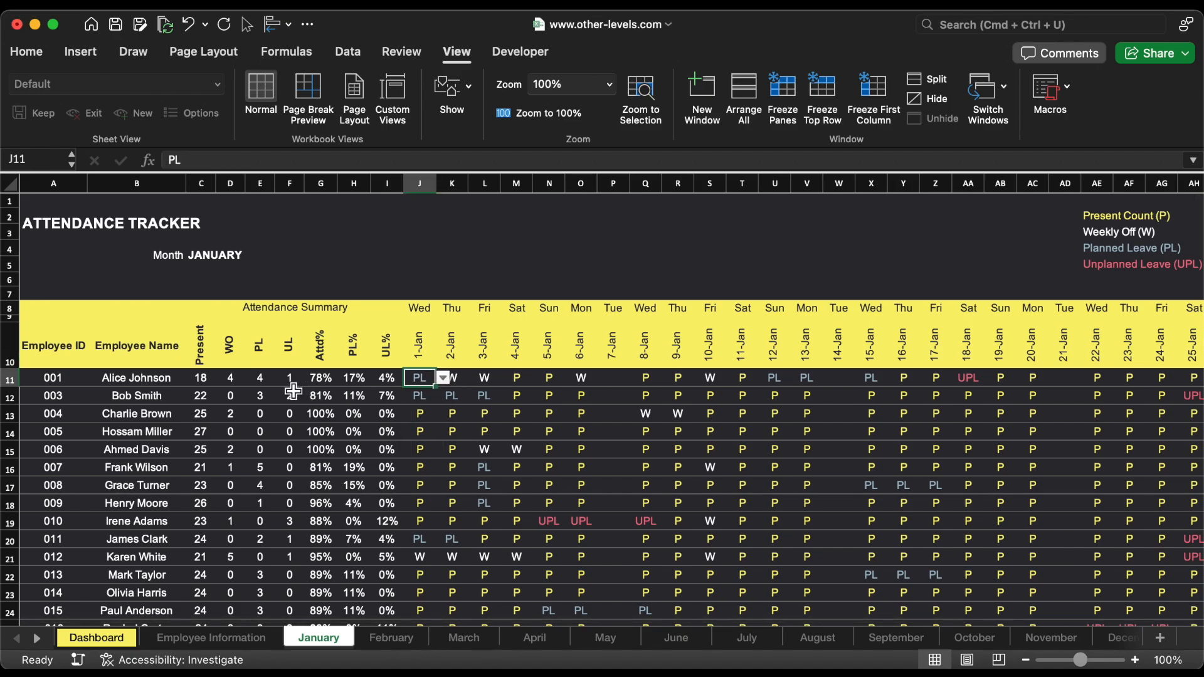
{"action": "left_click", "coordinate": [215, 380]}
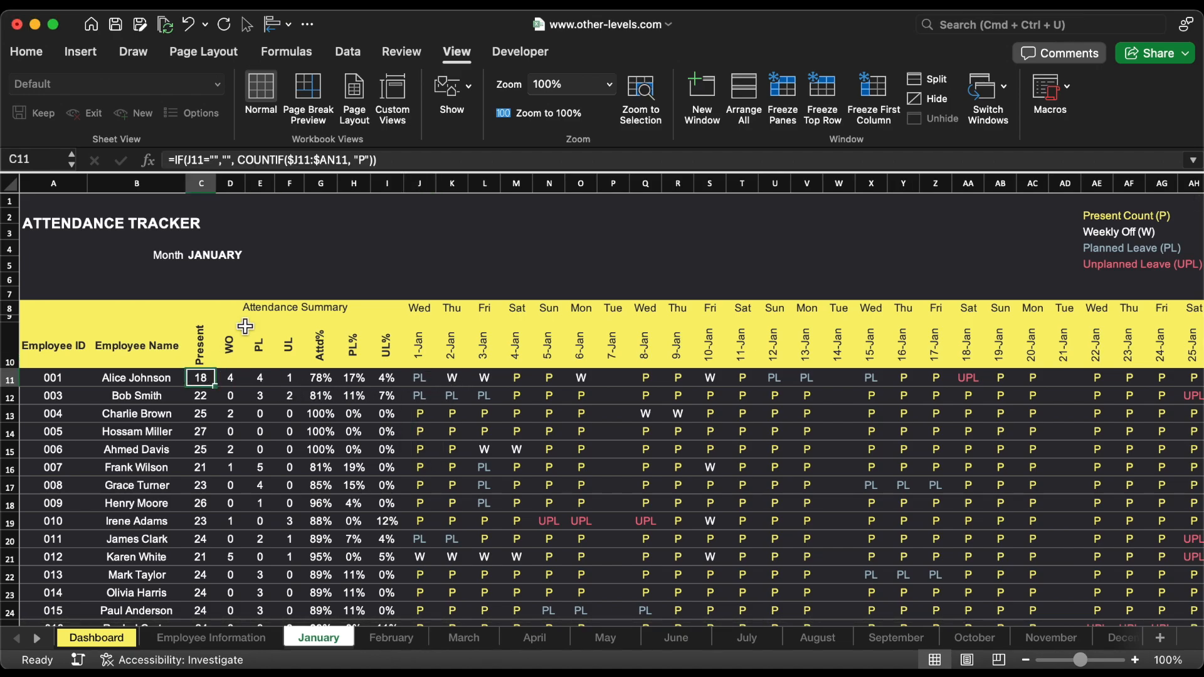
{"action": "left_click", "coordinate": [414, 162]}
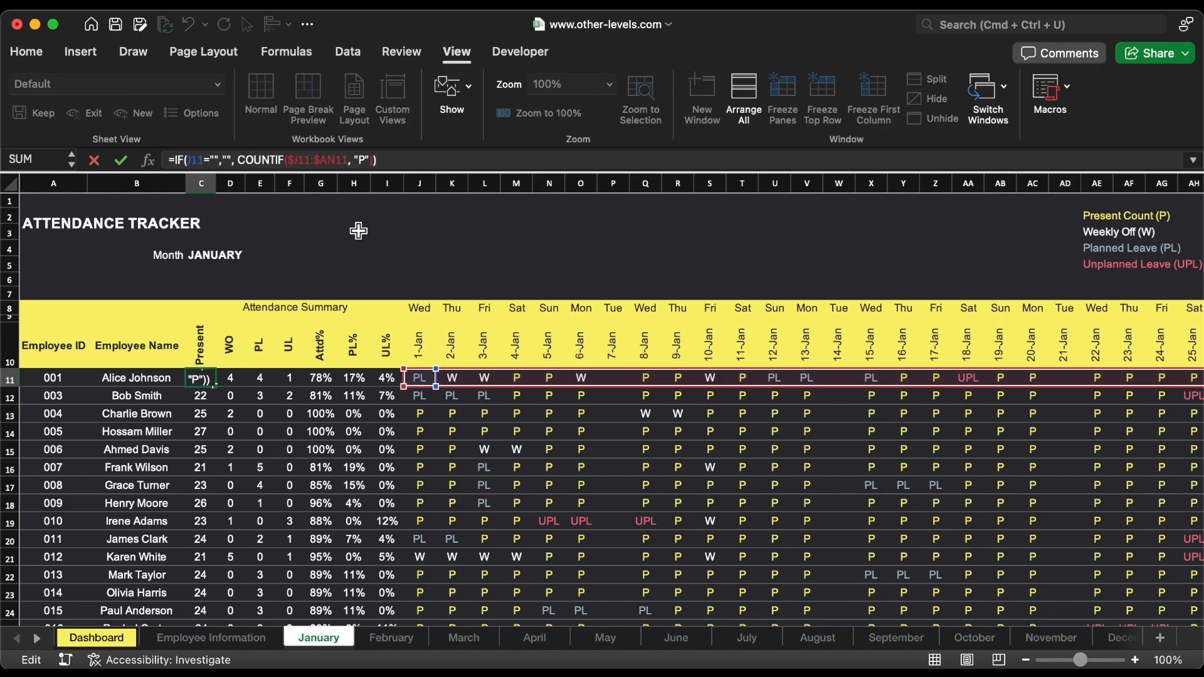
- Point out the PL and UL headings and inspect the WO formula in D11, highlighting its "W" criterion
{"action": "left_click", "coordinate": [259, 345]}
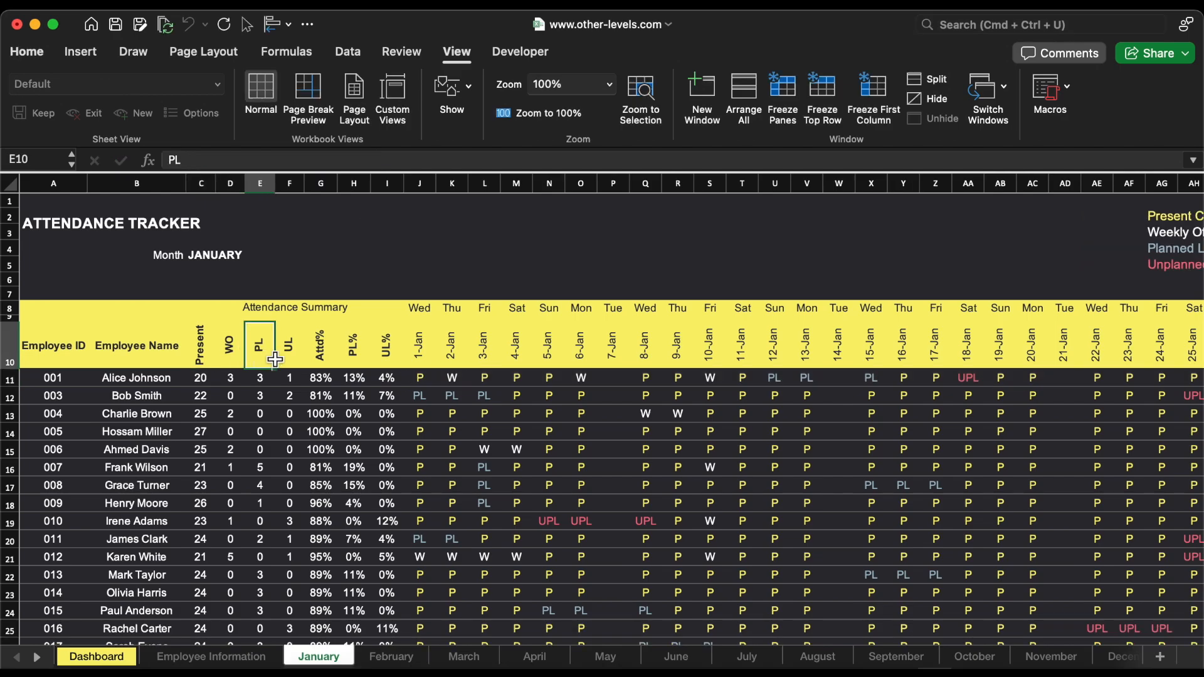
{"action": "left_click", "coordinate": [289, 345]}
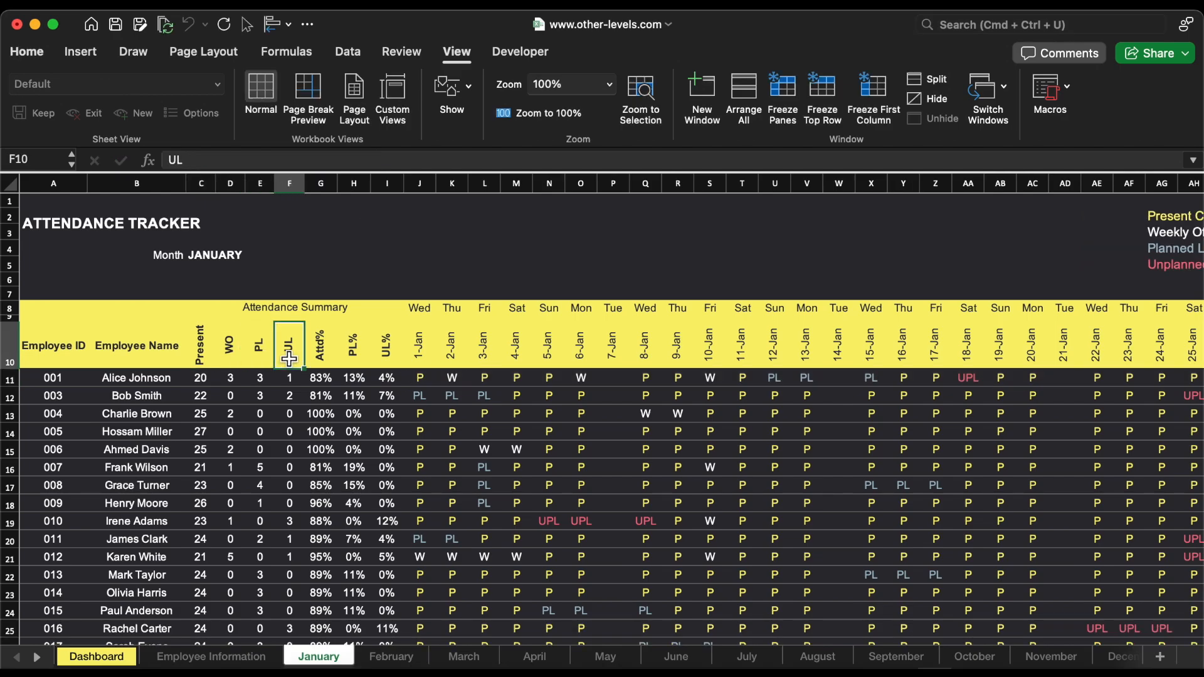
{"action": "left_click", "coordinate": [243, 381]}
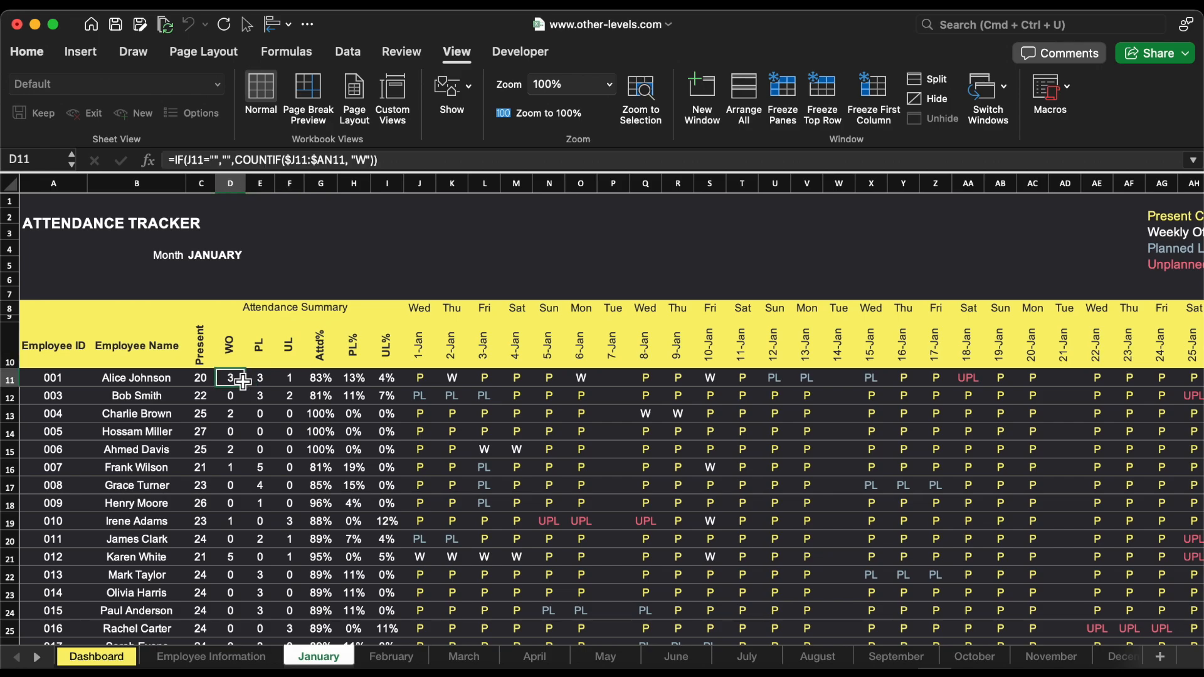
{"action": "left_click", "coordinate": [445, 160]}
{"action": "double_click", "coordinate": [365, 160]}
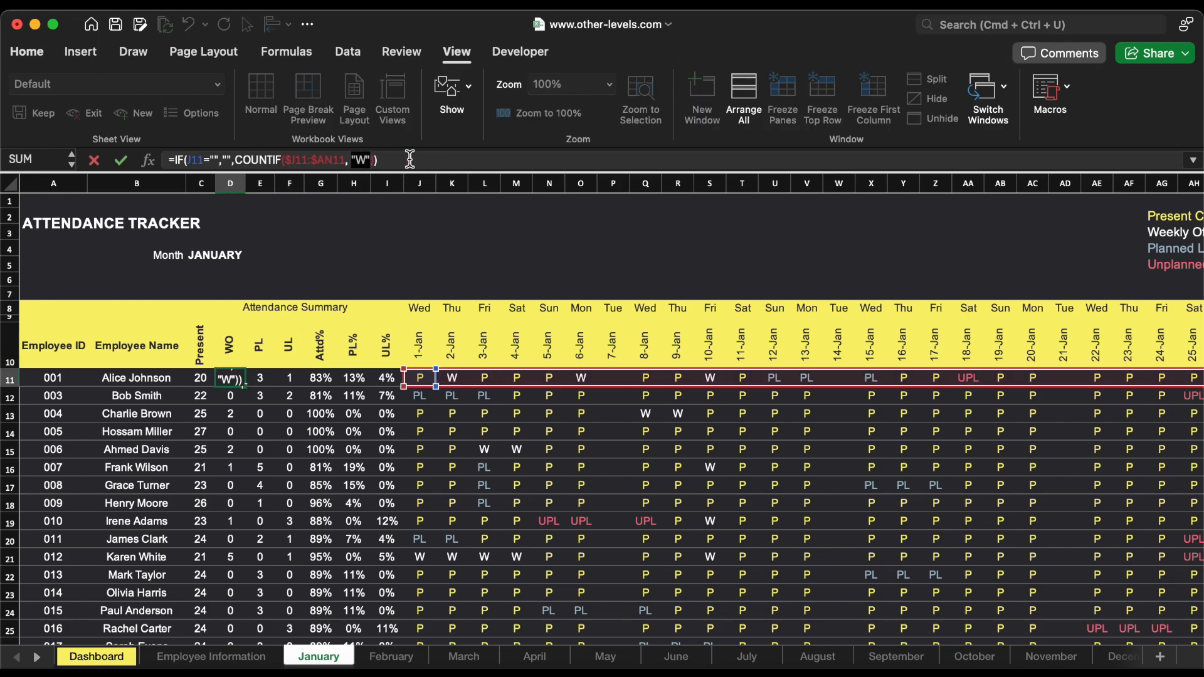
{"action": "key", "text": "Return"}
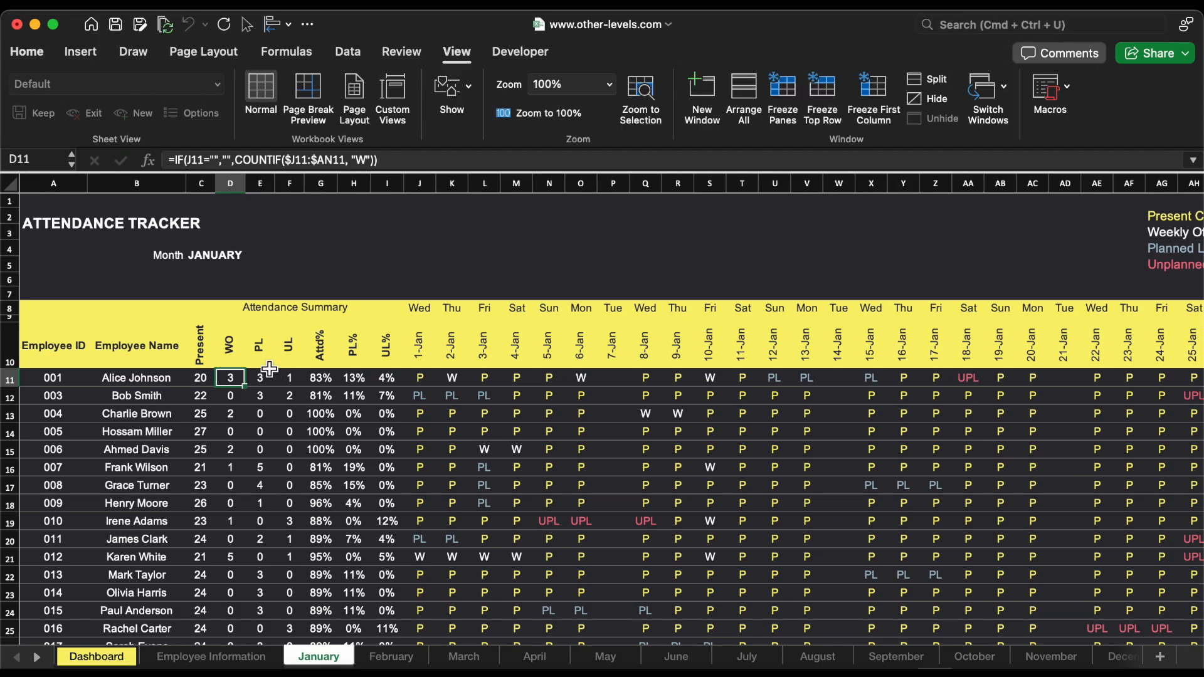
- Inspect the PL formula in E11, highlighting its "PL" criterion, and leave the formula as it is
{"action": "left_click", "coordinate": [270, 352]}
{"action": "left_click", "coordinate": [271, 382]}
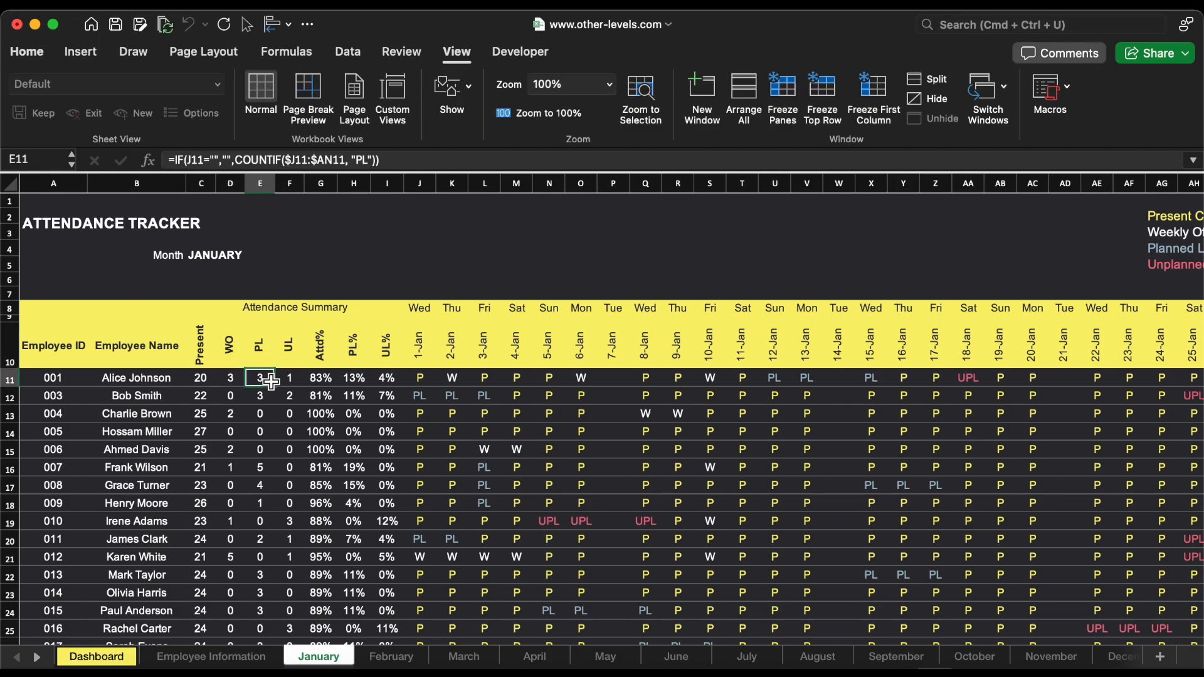
{"action": "double_click", "coordinate": [364, 160]}
{"action": "key", "text": "Return"}
- Inspect the UL formula in F11, highlighting its "UPL" criterion, and leave the cell without editing
{"action": "left_click", "coordinate": [294, 378]}
{"action": "double_click", "coordinate": [371, 162]}
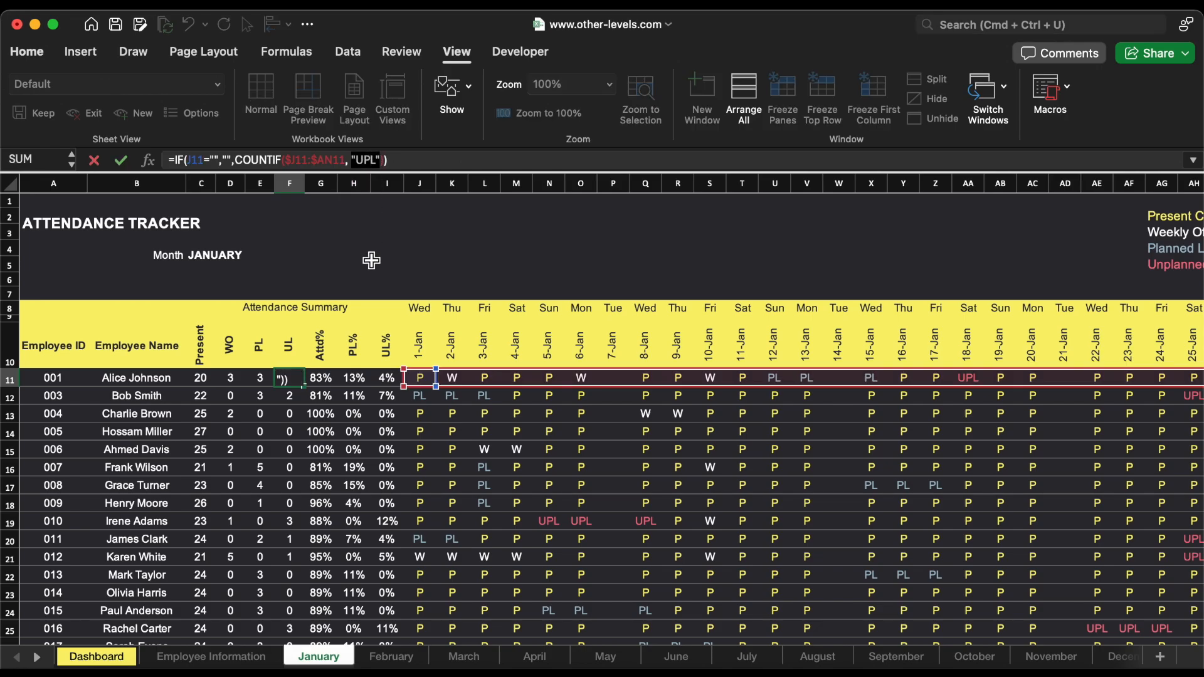
{"action": "key", "text": "Escape"}
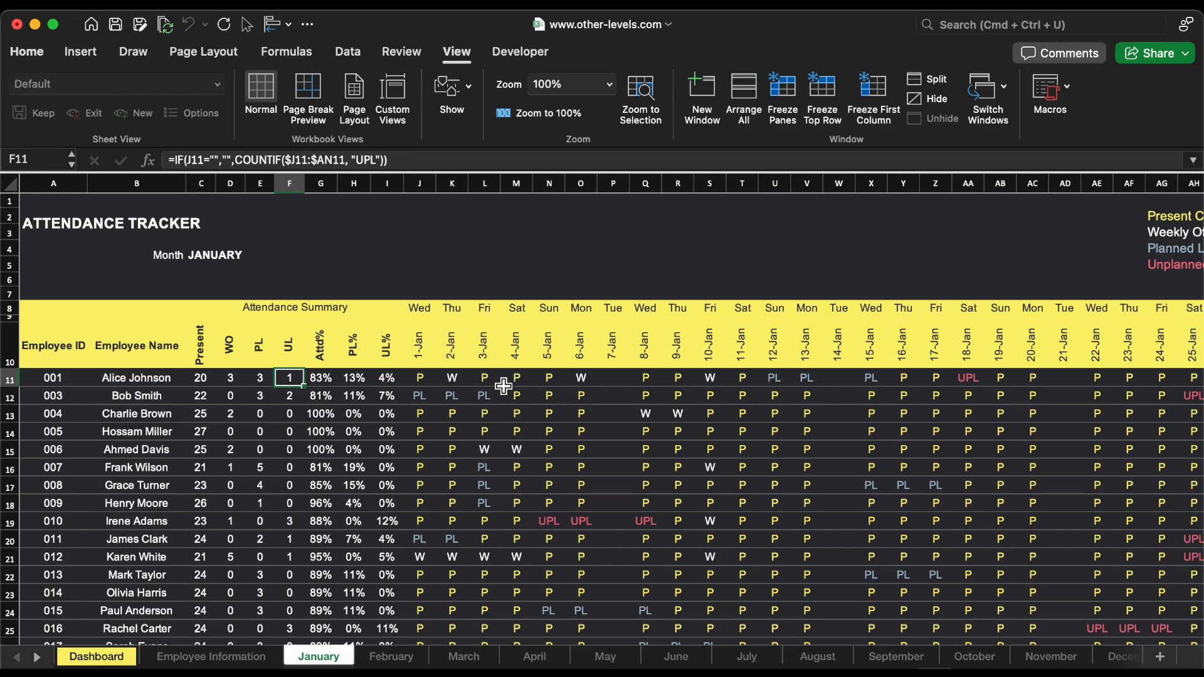
- Go through the Attd%, PL% and UL% headings of the attendance summary
{"action": "left_click", "coordinate": [322, 343]}
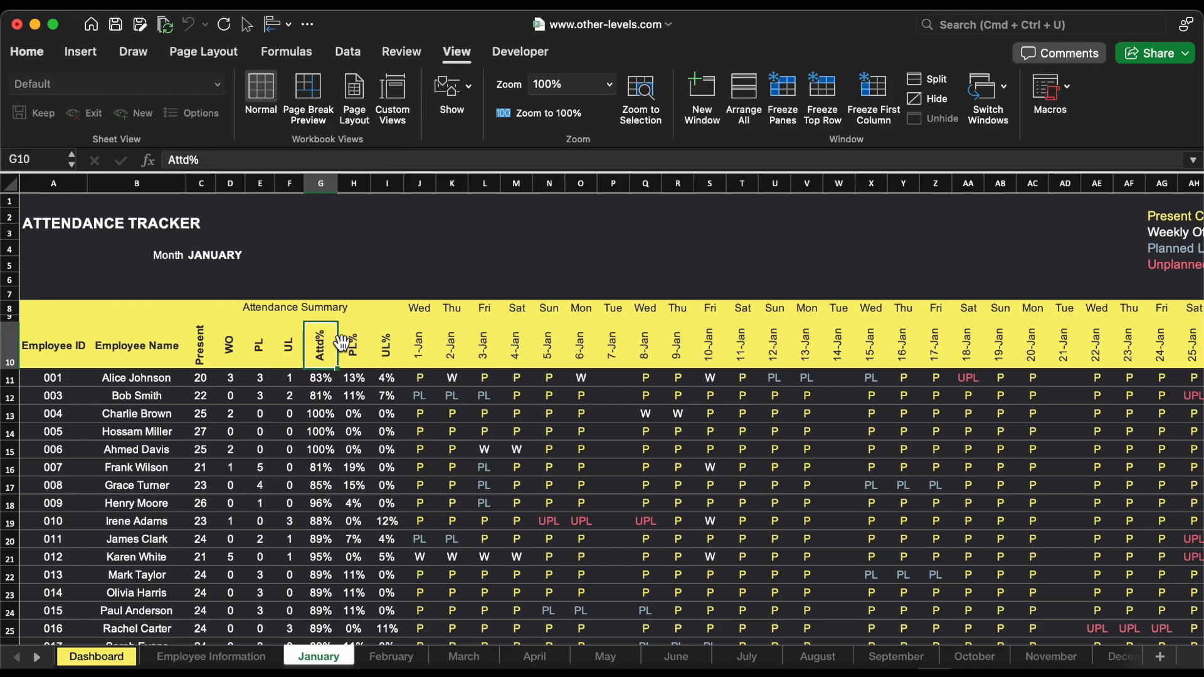
{"action": "left_click", "coordinate": [365, 363]}
{"action": "left_click", "coordinate": [397, 367]}
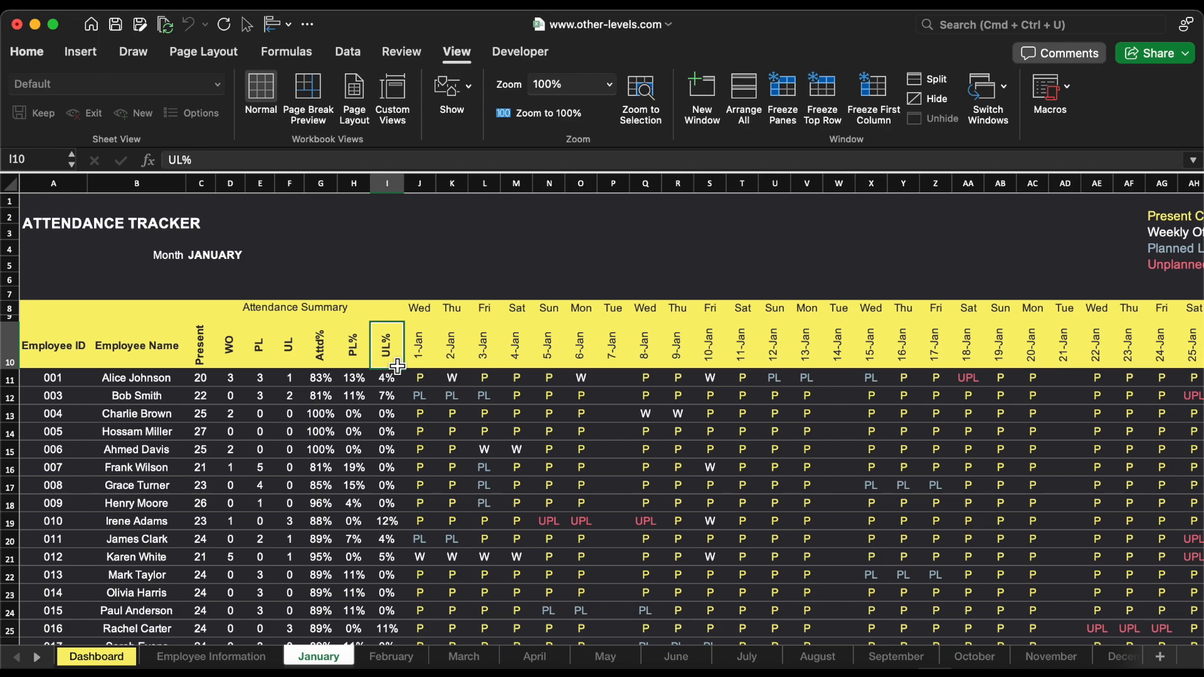
- Inspect the Attd% formula in G11, highlighting C11 and the C11,E11,F11 arguments of SUM
{"action": "left_click", "coordinate": [334, 384]}
{"action": "left_click", "coordinate": [385, 160]}
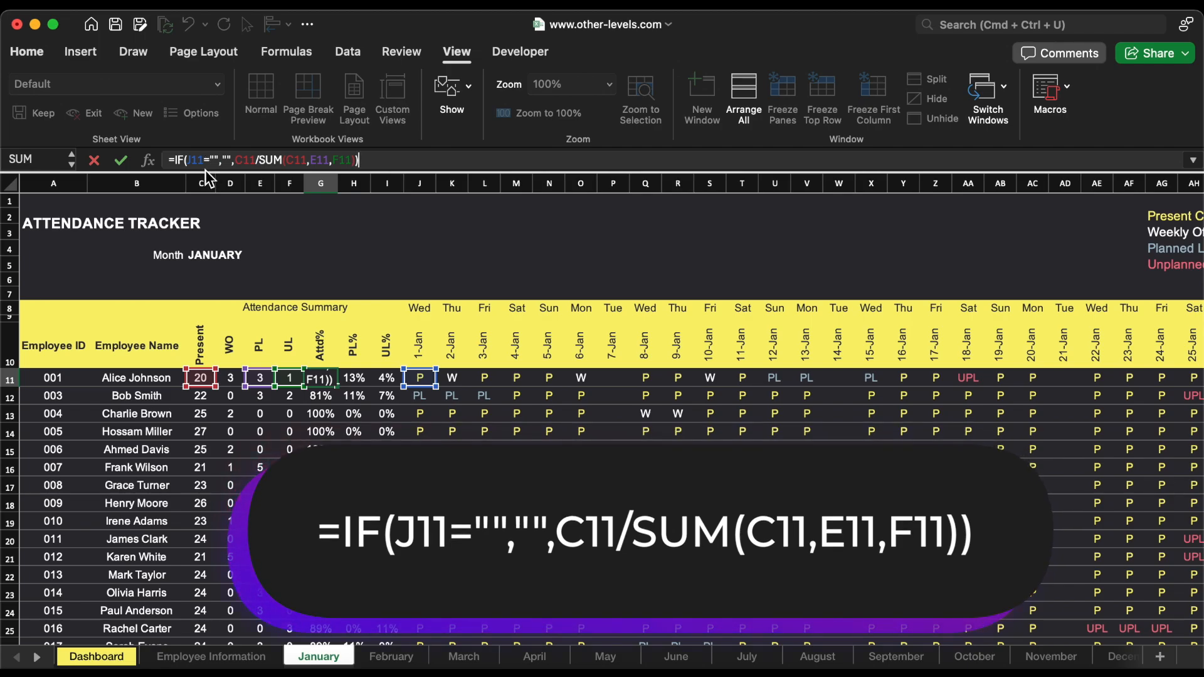
{"action": "left_click_drag", "start_coordinate": [234, 161], "coordinate": [255, 161]}
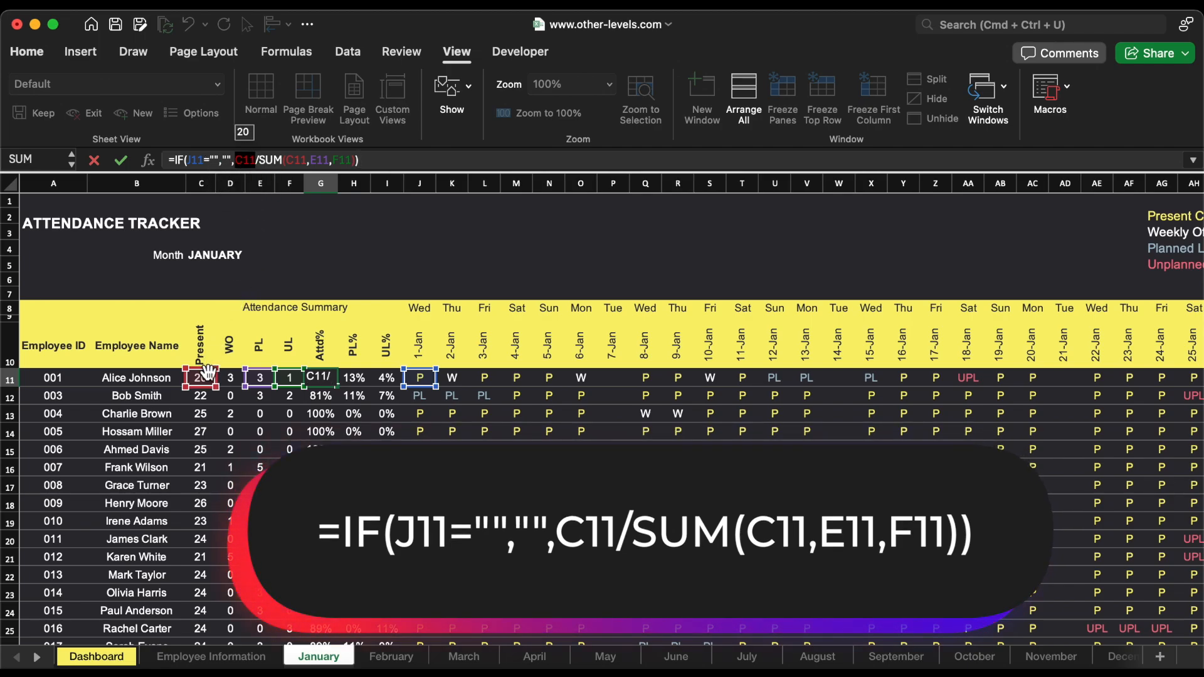
{"action": "left_click_drag", "start_coordinate": [286, 160], "coordinate": [348, 164]}
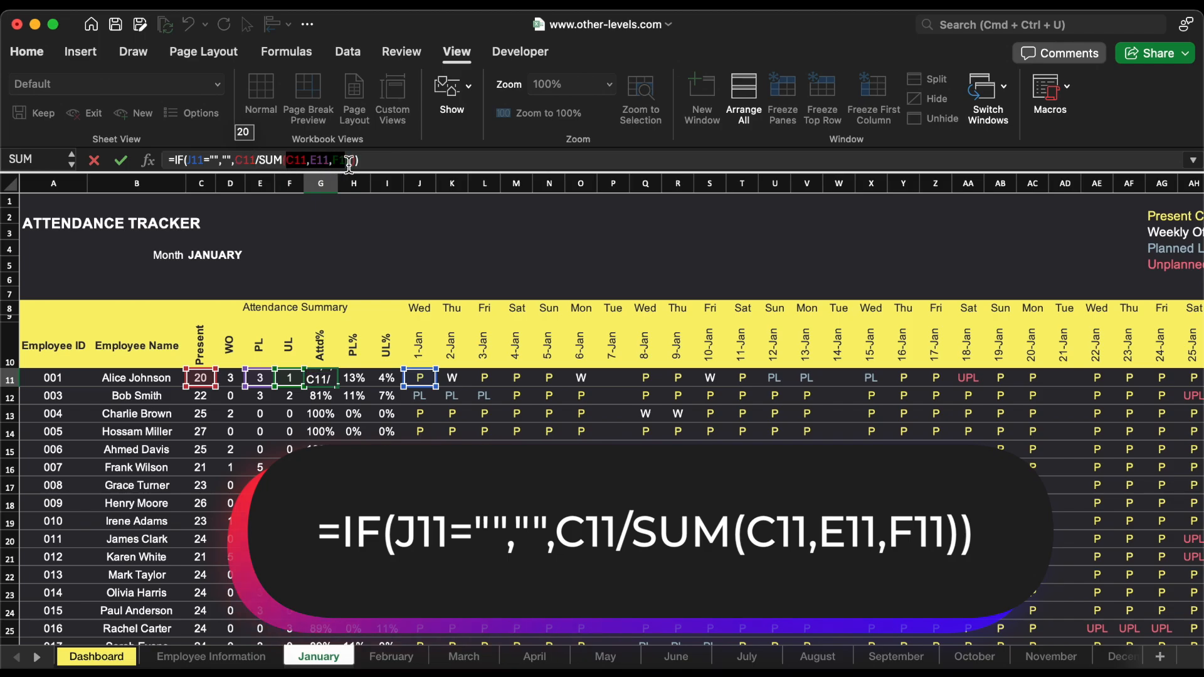
{"action": "left_click", "coordinate": [348, 162]}
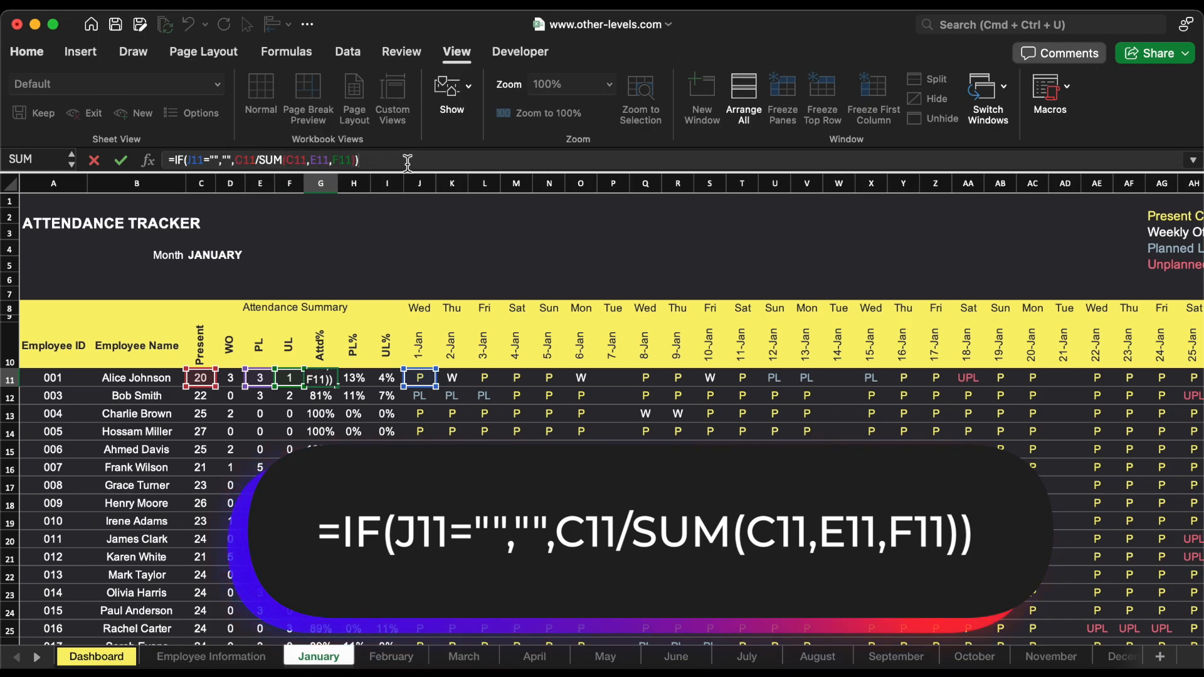
{"action": "key", "text": "Return"}
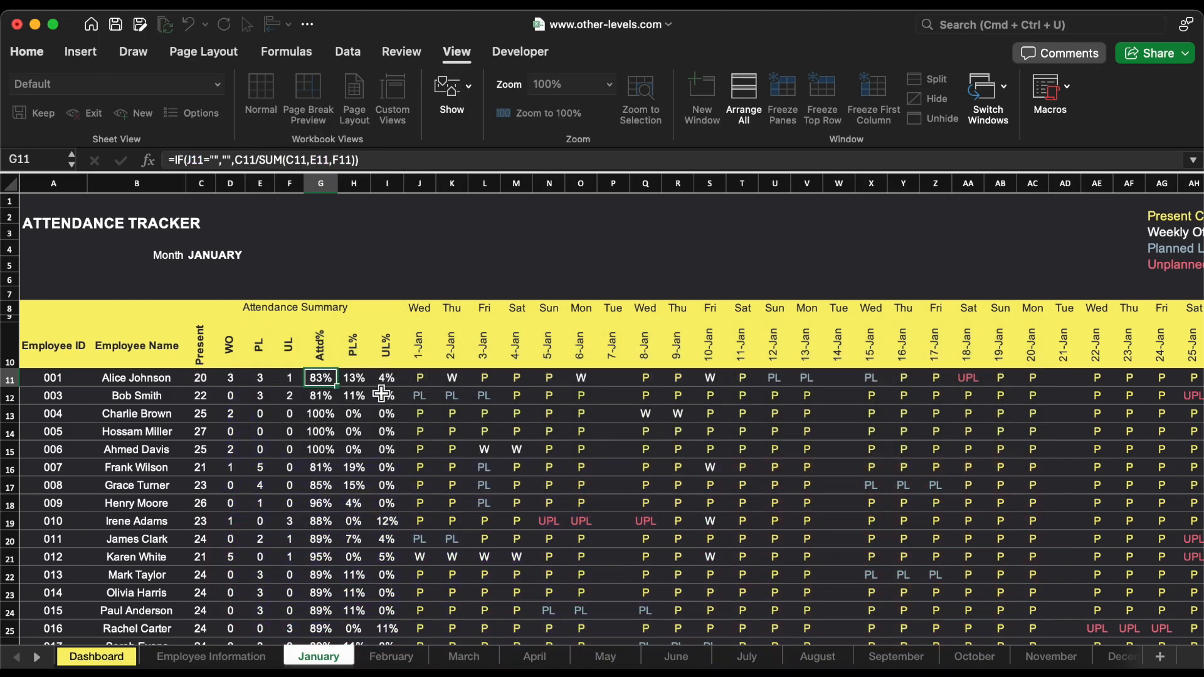
- Inspect the PL% formula in H11, highlighting the E11/SUM(C11,E11,F11) part
{"action": "left_click", "coordinate": [353, 378]}
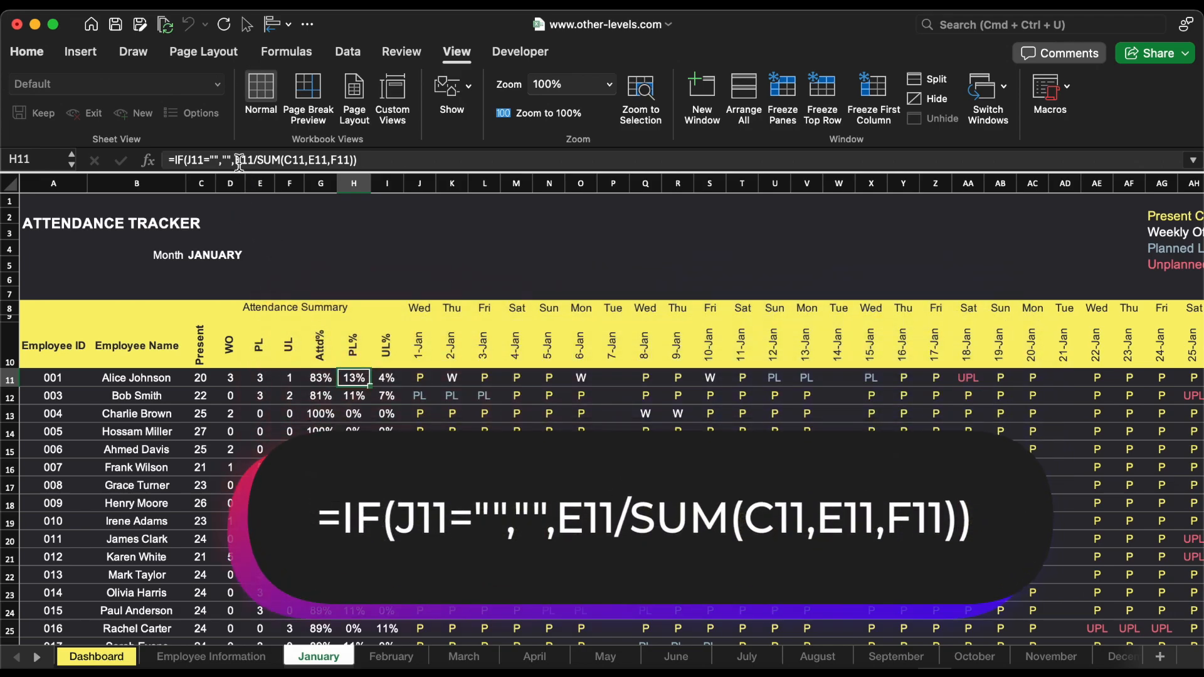
{"action": "left_click_drag", "start_coordinate": [237, 161], "coordinate": [379, 177]}
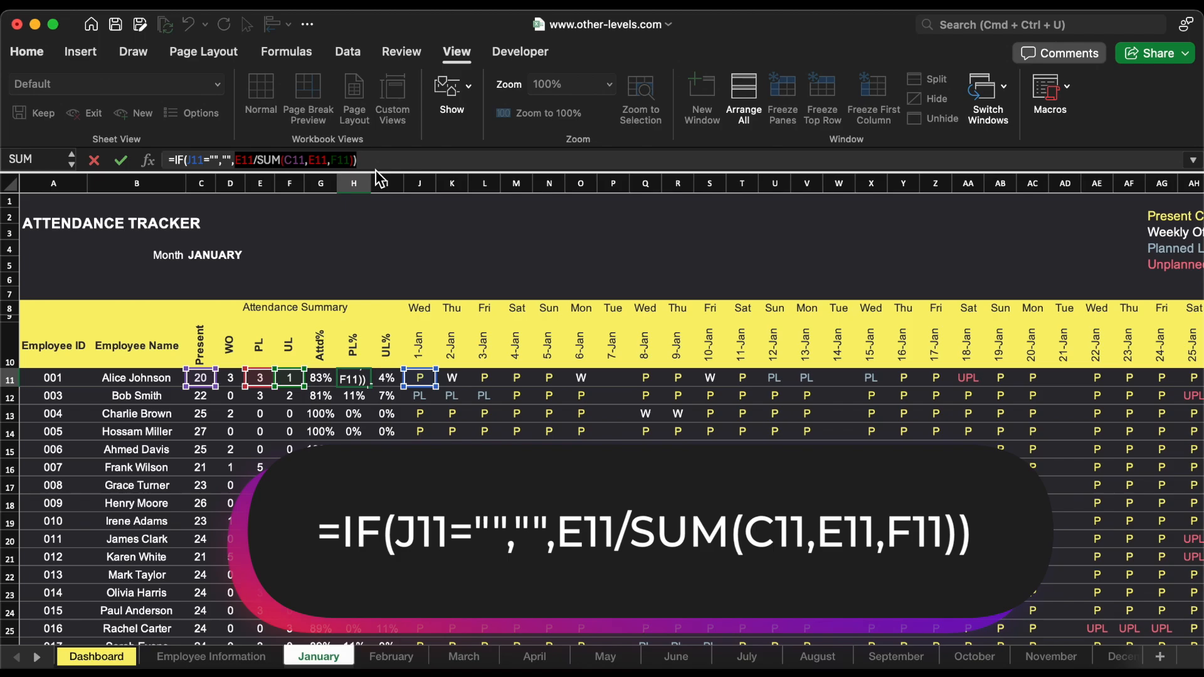
{"action": "left_click", "coordinate": [378, 161]}
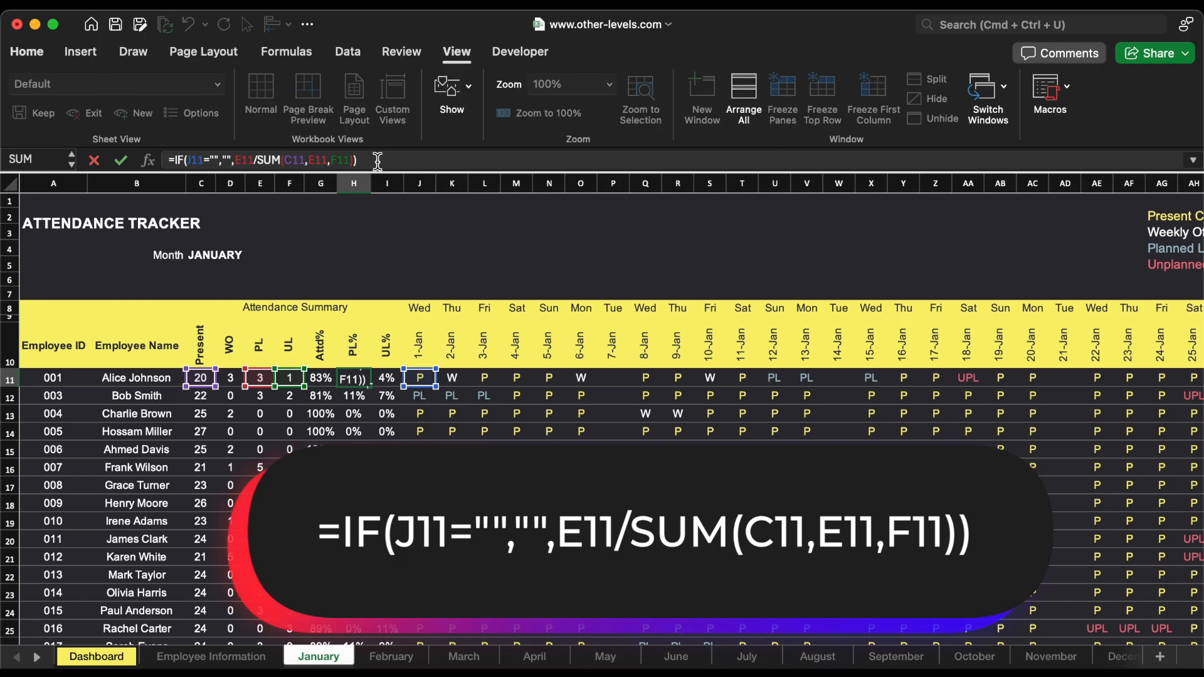
{"action": "key", "text": "Return"}
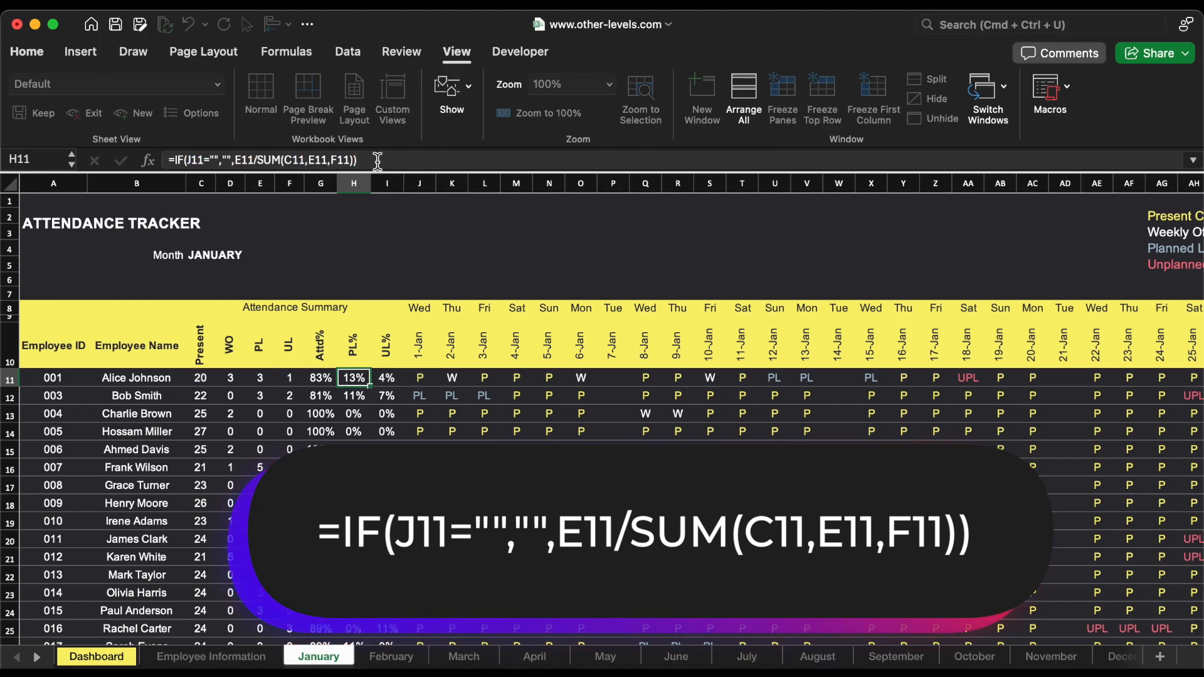
- Inspect the UL% formula in I11, and compare the 1-Jan status cell J11 with the Attd% cell G11
{"action": "left_click", "coordinate": [399, 382]}
{"action": "left_click", "coordinate": [405, 161]}
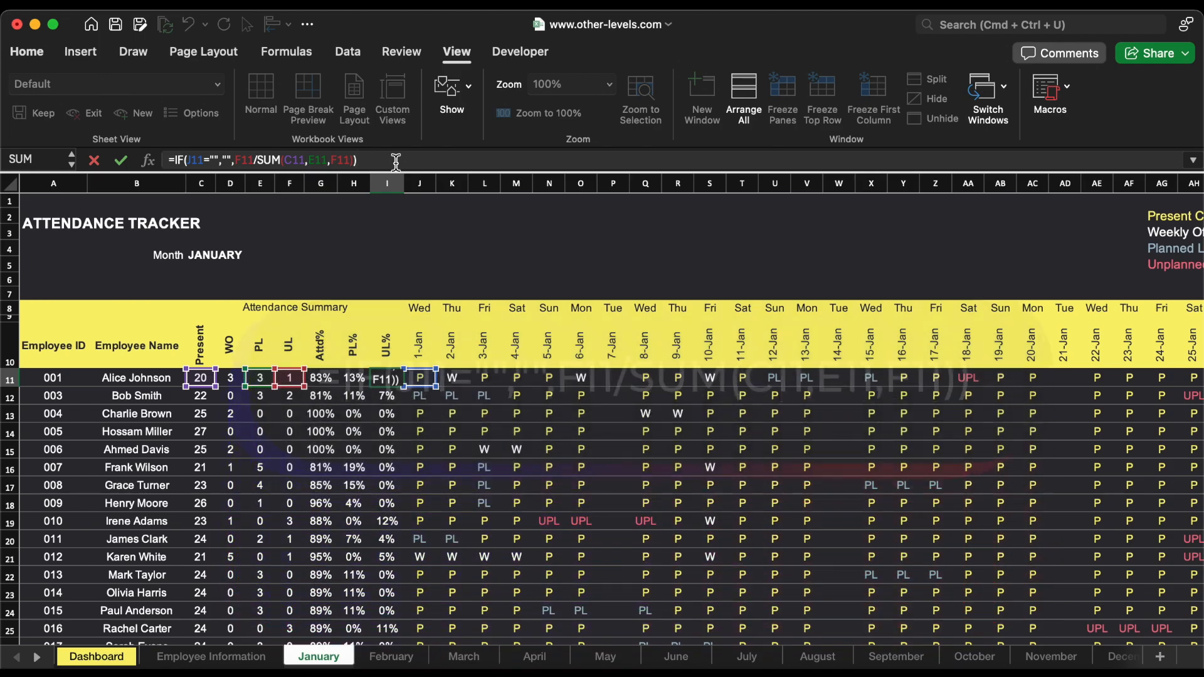
{"action": "key", "text": "Escape"}
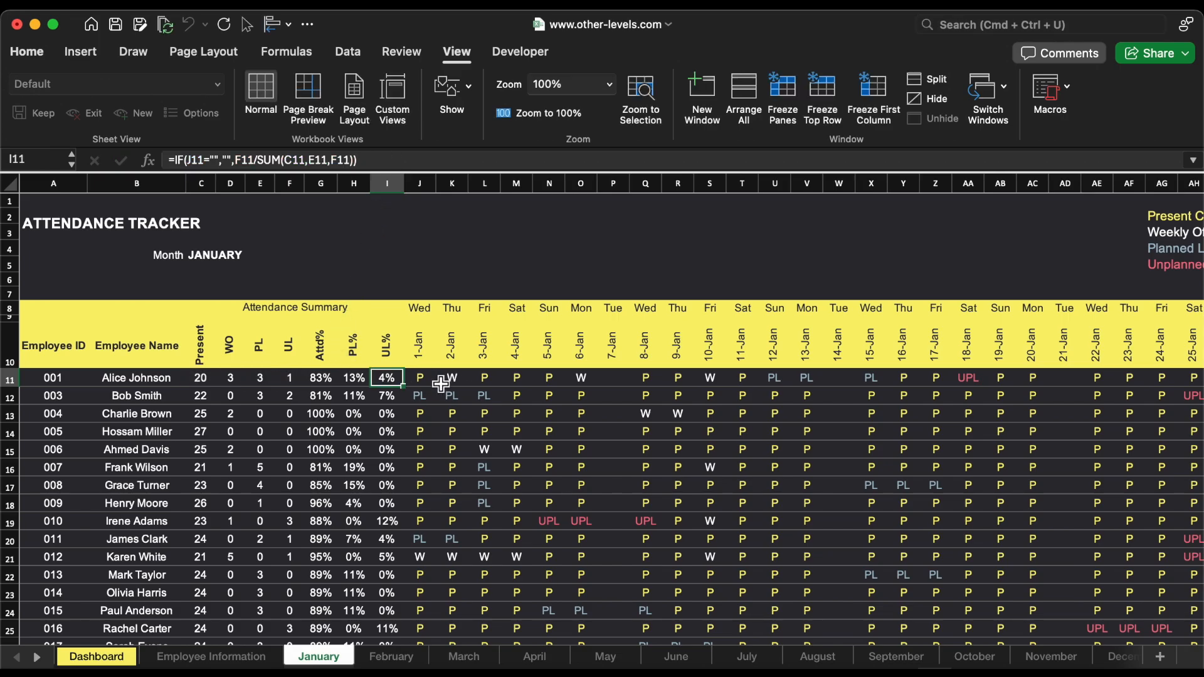
{"action": "left_click", "coordinate": [430, 382]}
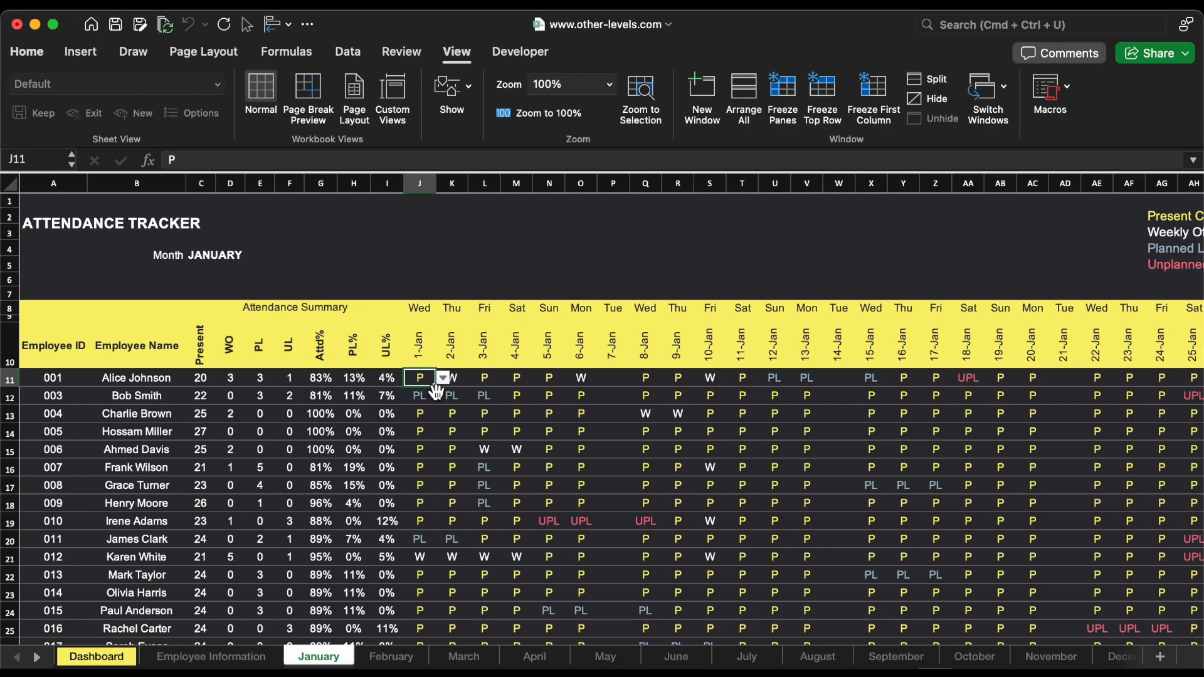
{"action": "left_click", "coordinate": [333, 381]}
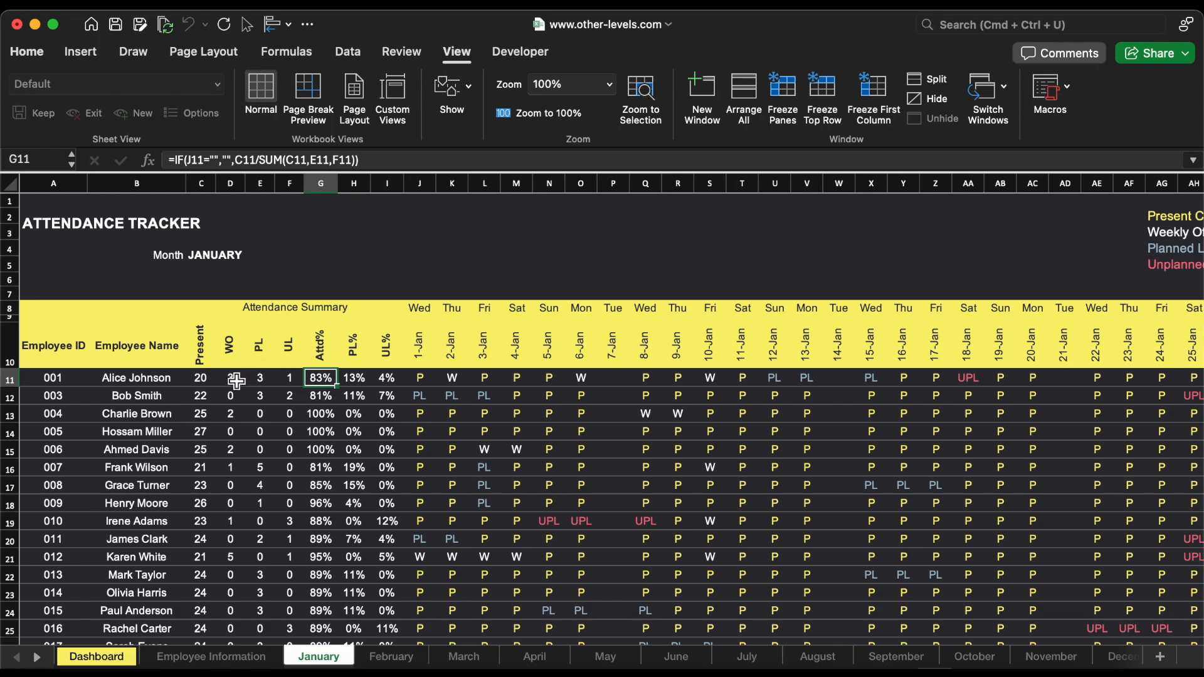
- Inspect the Present, PL and UL count cells in row 11, and the 1-Jan date in J10
{"action": "left_click", "coordinate": [198, 382]}
{"action": "left_click", "coordinate": [262, 382]}
{"action": "left_click", "coordinate": [290, 380]}
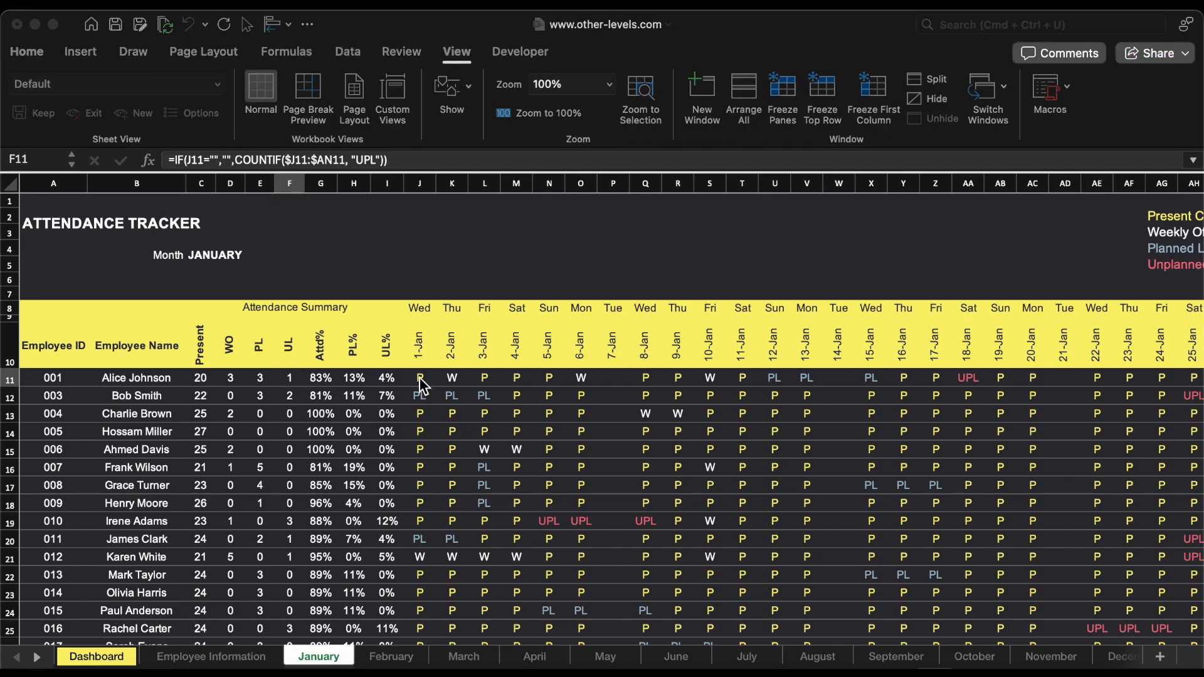
{"action": "left_click", "coordinate": [424, 353]}
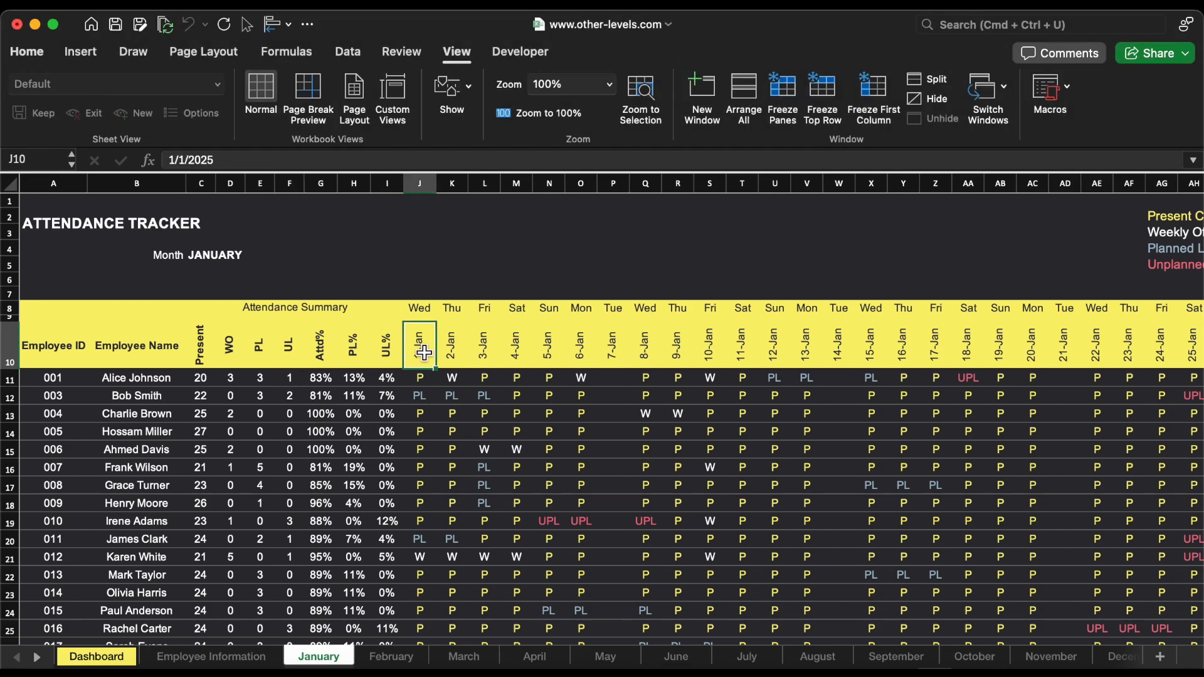
- Change the 1-Jan attendance status in J11 to UPL using the cell's list of choices
{"action": "scroll", "coordinate": [424, 353], "scroll_direction": "right", "scroll_amount": 4}
{"action": "left_click", "coordinate": [192, 384]}
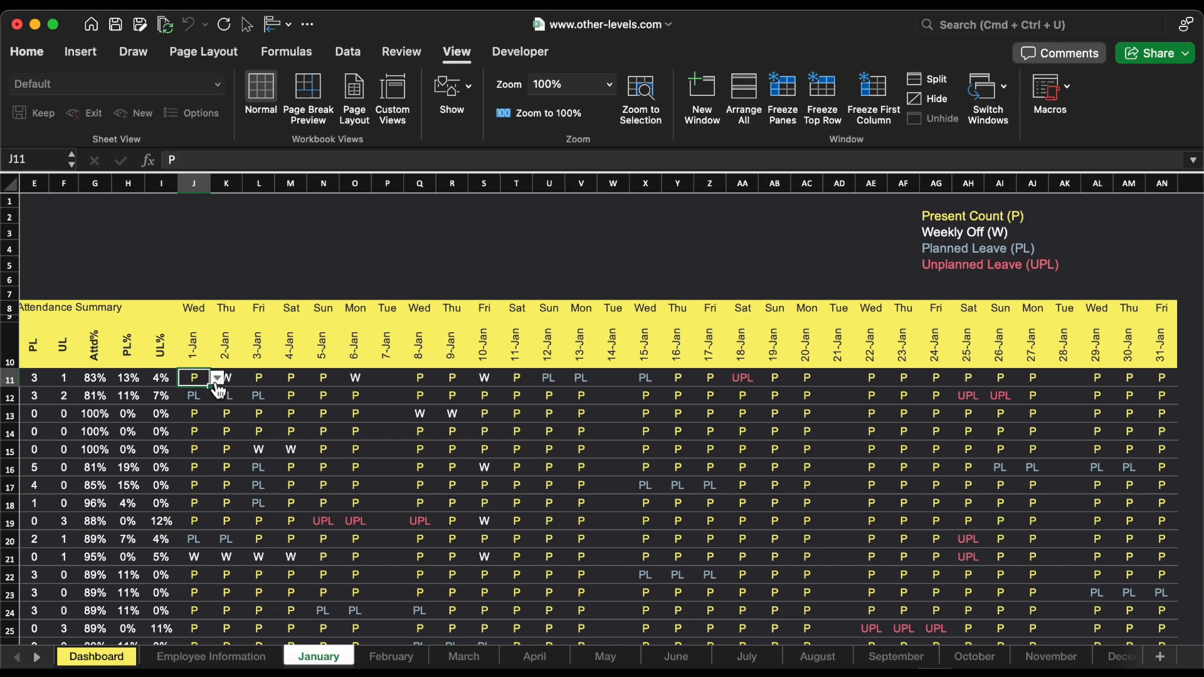
{"action": "left_click", "coordinate": [217, 379]}
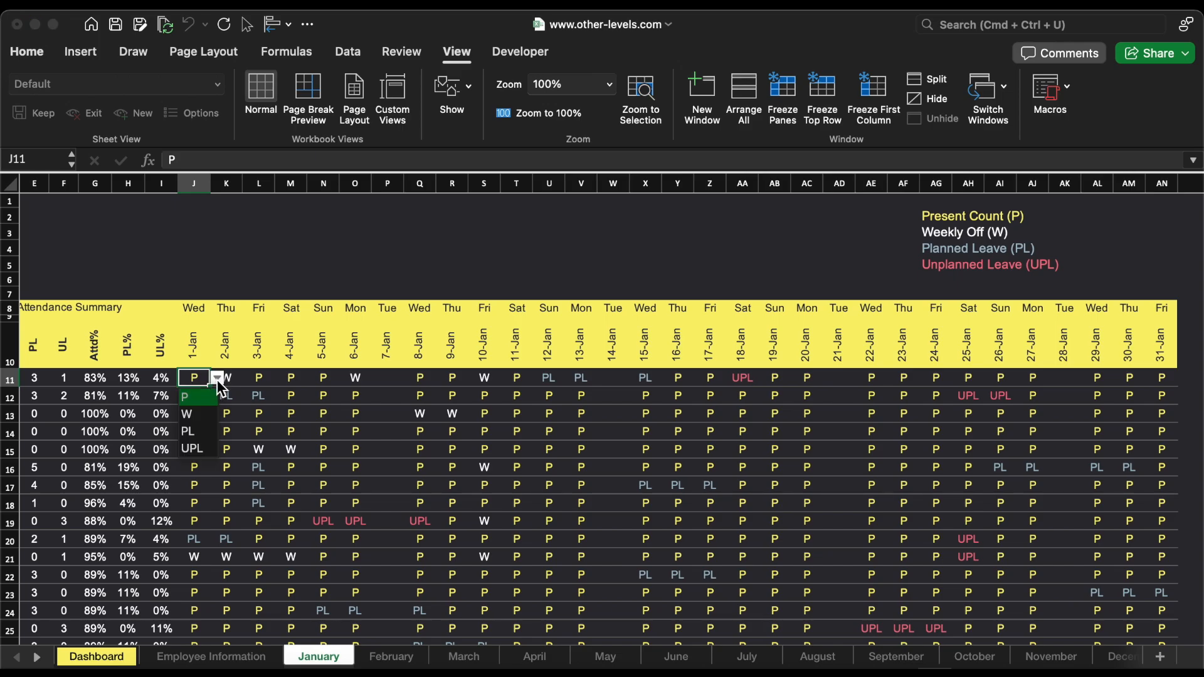
{"action": "left_click", "coordinate": [215, 447]}
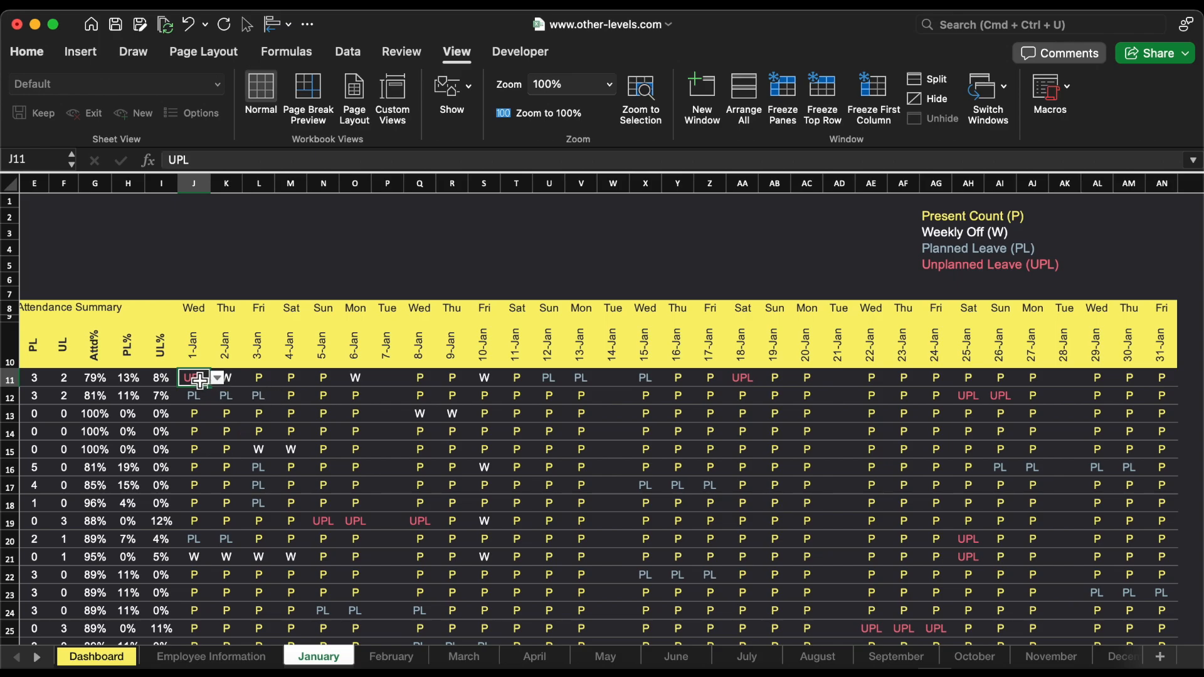
- Apply list data validation to the daily status cells J11:AN11 with the source P,W,PL,UPL
{"action": "key", "text": "shift+Right"}
{"action": "key", "text": "shift+Right"}
{"action": "key", "text": "shift+Right"}
{"action": "key", "text": "shift+Right"}
{"action": "key", "text": "shift+Right"}
{"action": "key", "text": "shift+Right"}
{"action": "key", "text": "shift+Right"}
{"action": "key", "text": "shift+Right"}
{"action": "key", "text": "shift+Right"}
{"action": "key", "text": "shift+Right"}
{"action": "key", "text": "shift+Right"}
{"action": "key", "text": "shift+Right"}
{"action": "key", "text": "shift+Right"}
{"action": "key", "text": "shift+Right"}
{"action": "key", "text": "shift+Right"}
{"action": "key", "text": "shift+Right"}
{"action": "key", "text": "shift+Right"}
{"action": "key", "text": "shift+Right"}
{"action": "key", "text": "shift+Right"}
{"action": "key", "text": "shift+Right"}
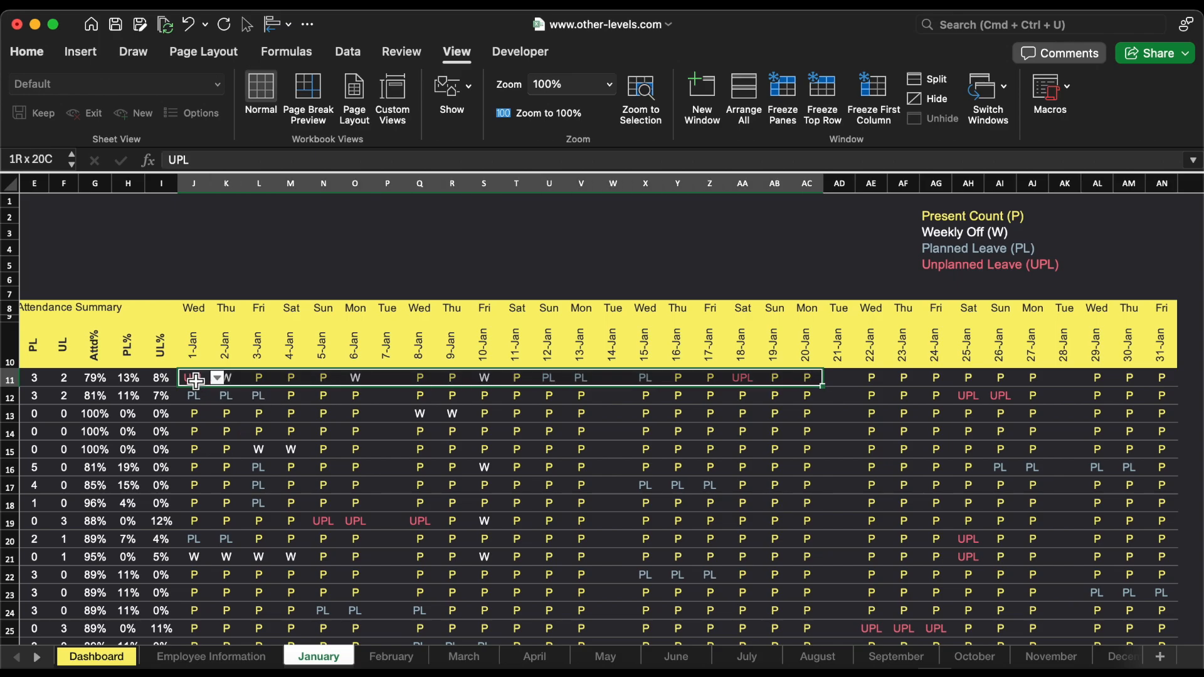
{"action": "left_click", "coordinate": [348, 50]}
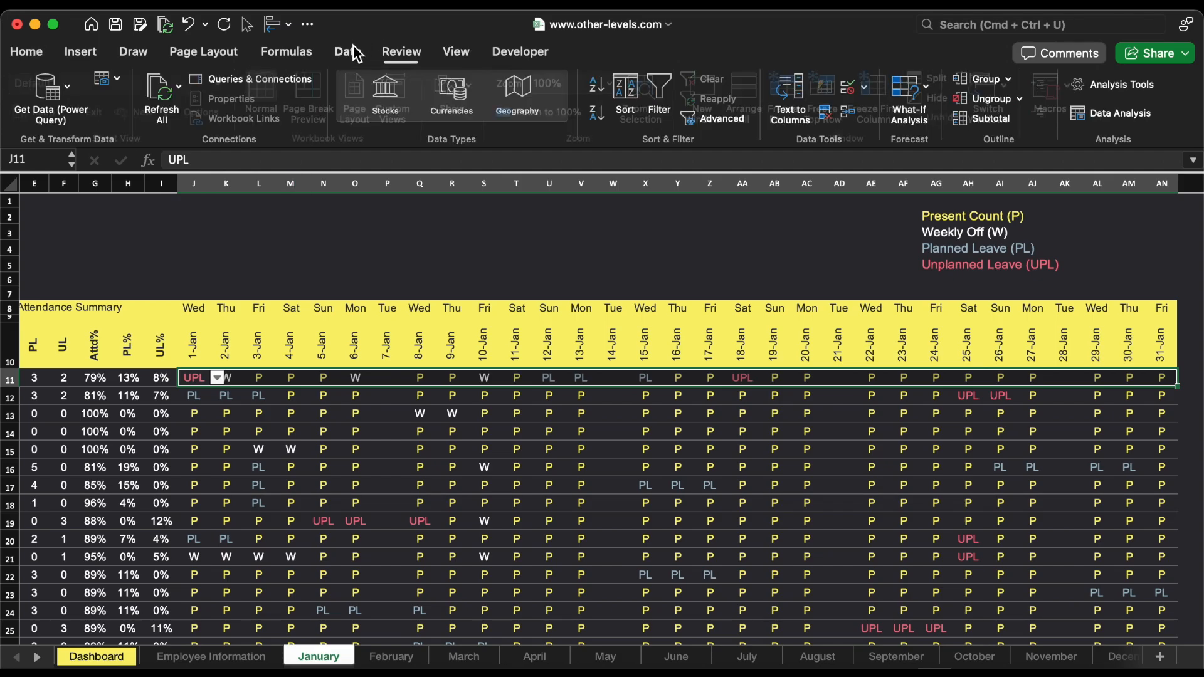
{"action": "left_click", "coordinate": [857, 86]}
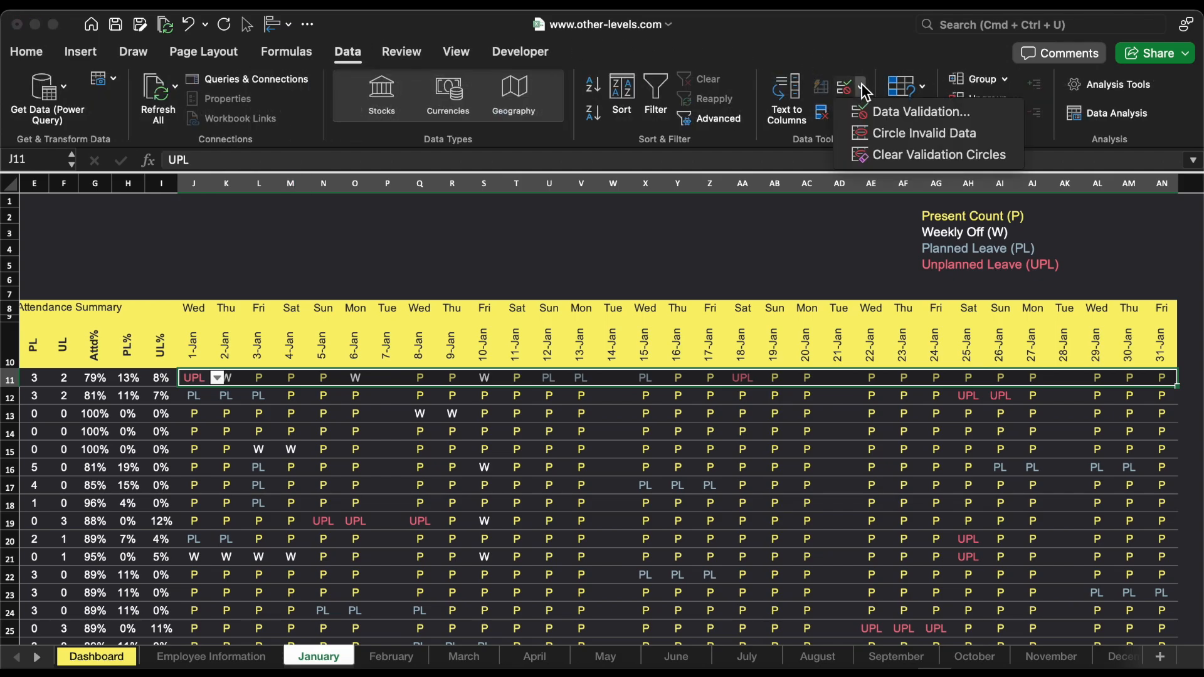
{"action": "left_click", "coordinate": [897, 108]}
{"action": "left_click", "coordinate": [593, 209]}
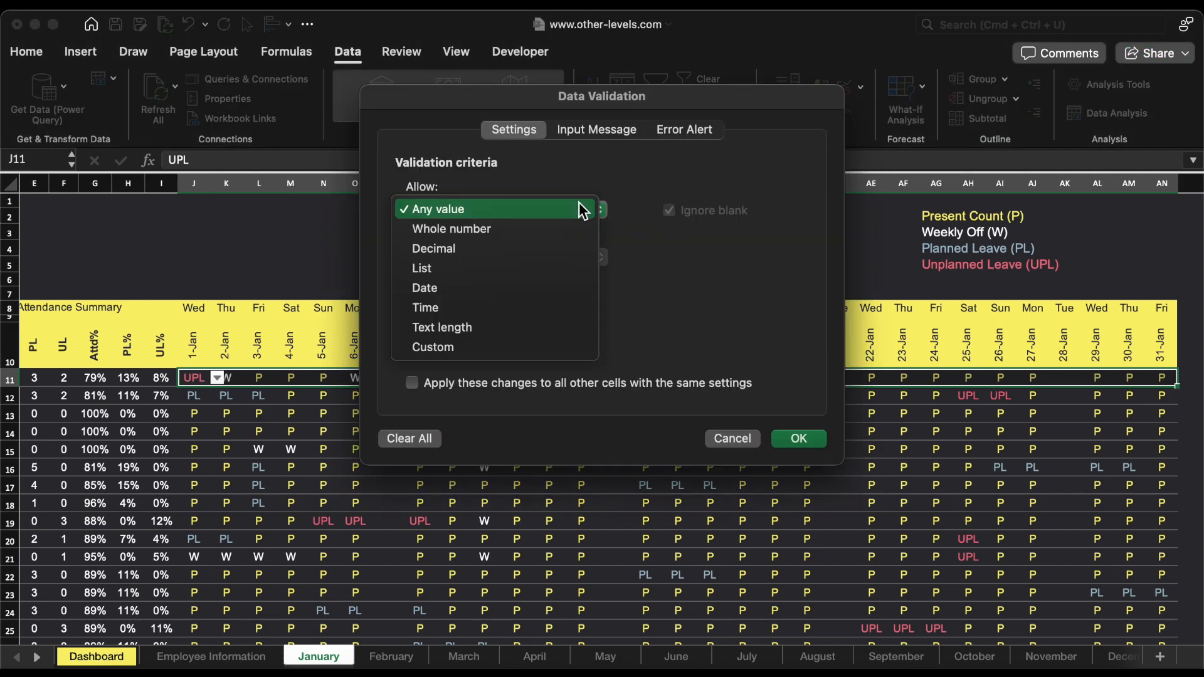
{"action": "left_click", "coordinate": [465, 269]}
{"action": "left_click", "coordinate": [546, 305]}
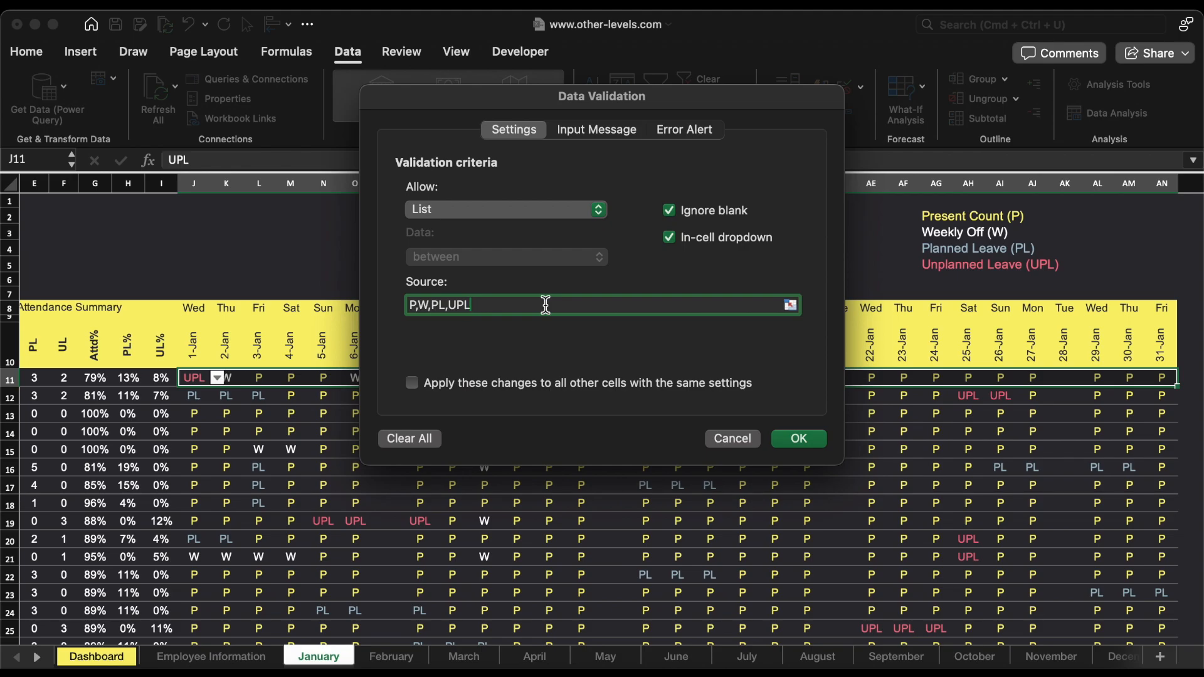
{"action": "left_click", "coordinate": [800, 441]}
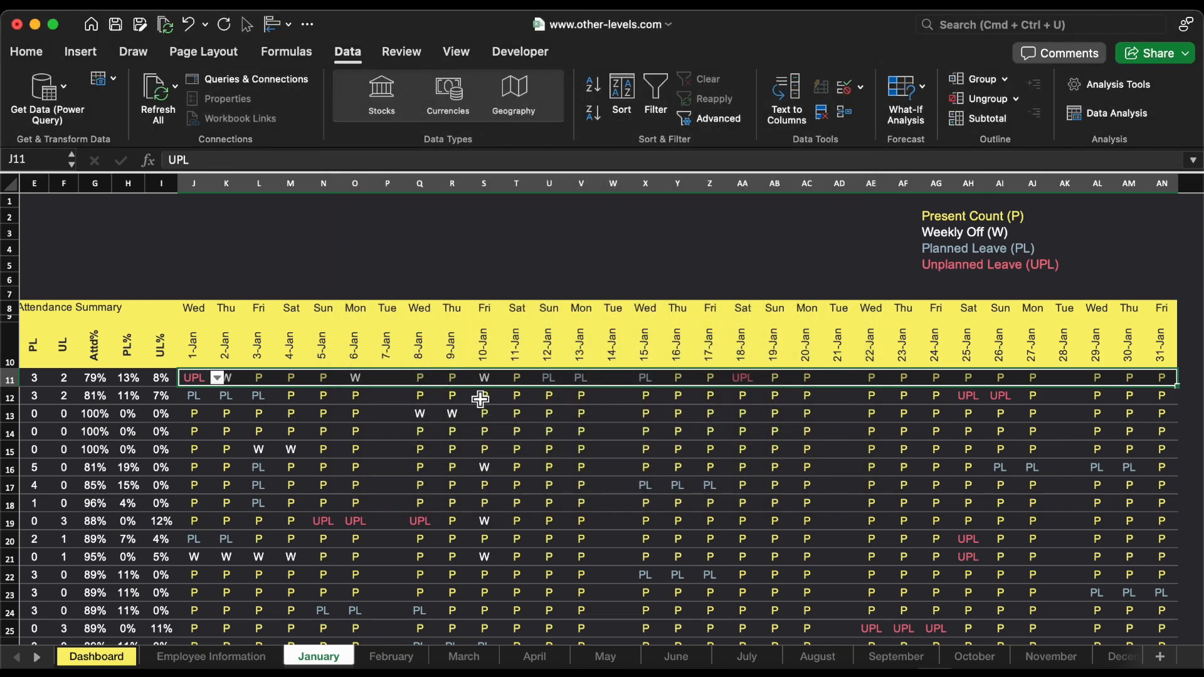
- Set the row 11 attendance status to W for 3-Jan in L11 and UPL for 5-Jan in N11
{"action": "left_click", "coordinate": [195, 378]}
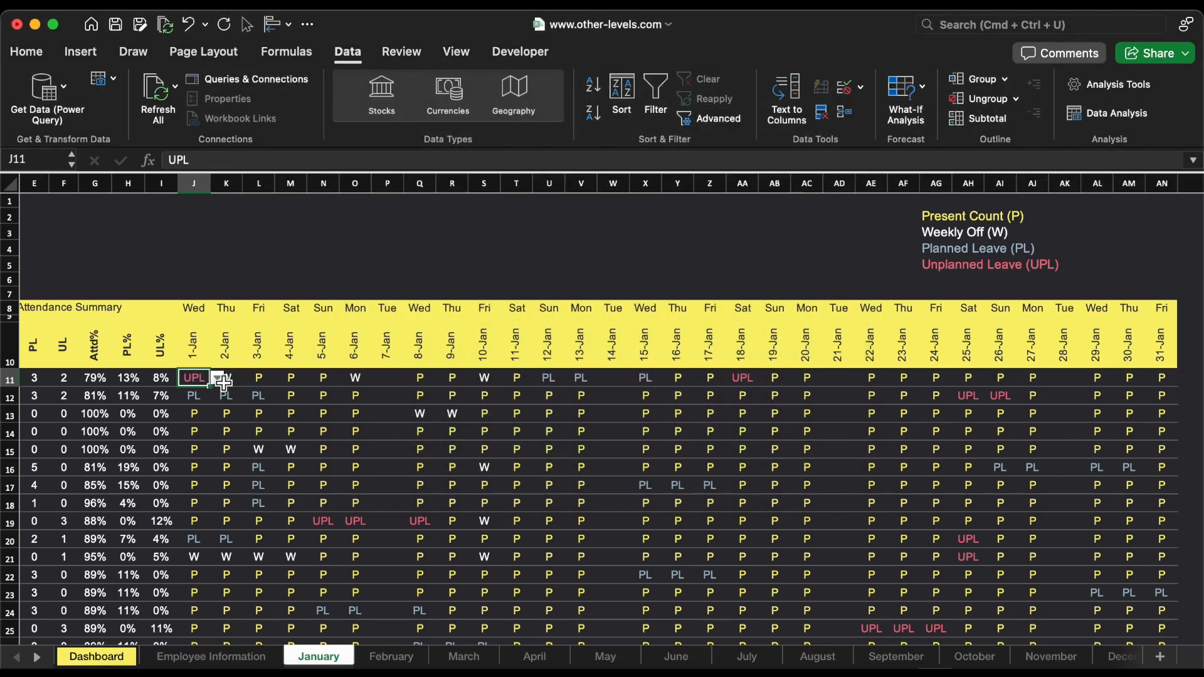
{"action": "left_click", "coordinate": [266, 378]}
{"action": "left_click", "coordinate": [282, 377]}
{"action": "left_click", "coordinate": [272, 421]}
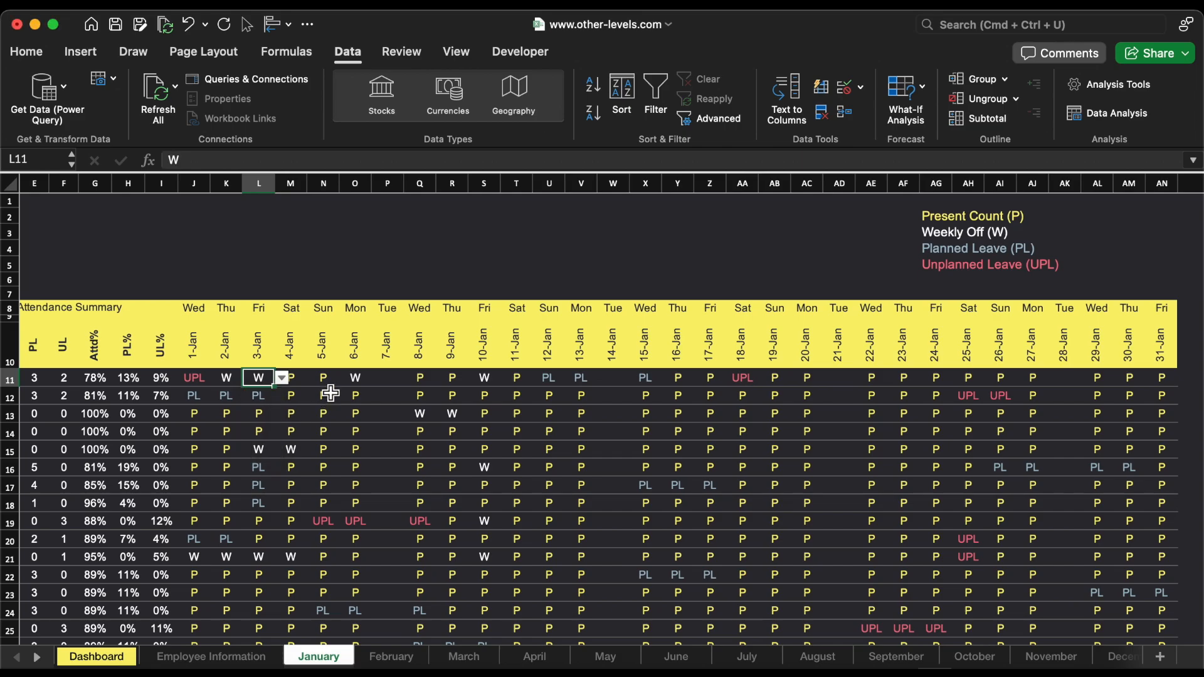
{"action": "left_click", "coordinate": [323, 379]}
{"action": "left_click", "coordinate": [346, 378]}
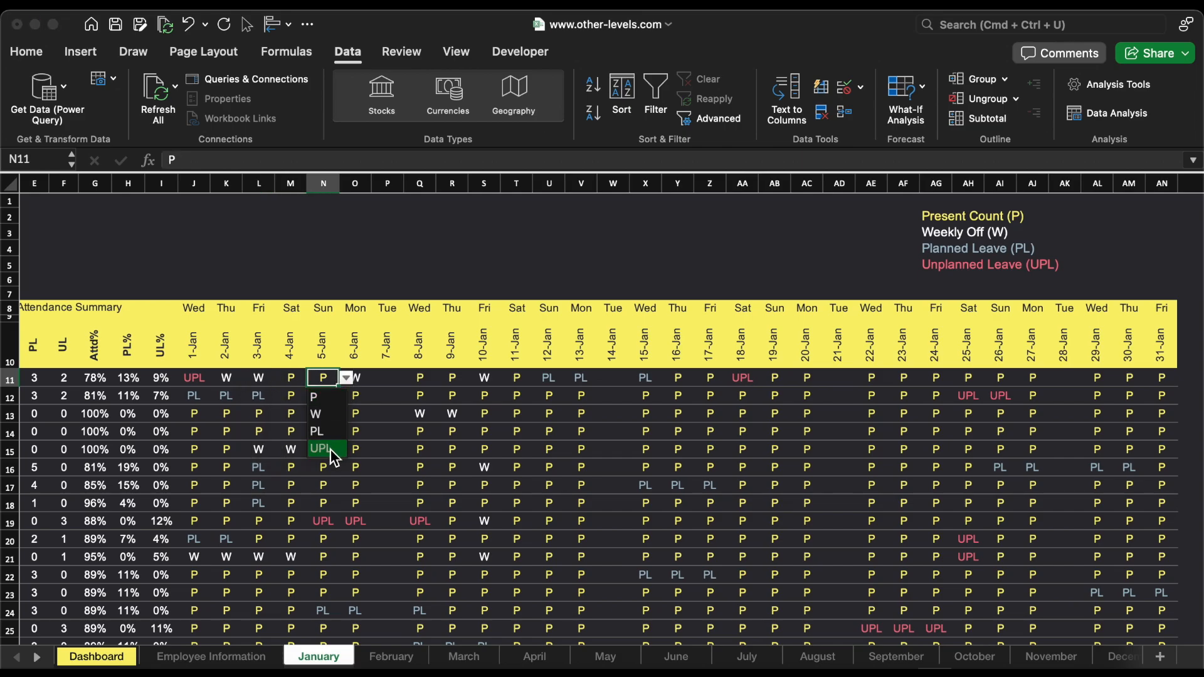
{"action": "left_click", "coordinate": [330, 449]}
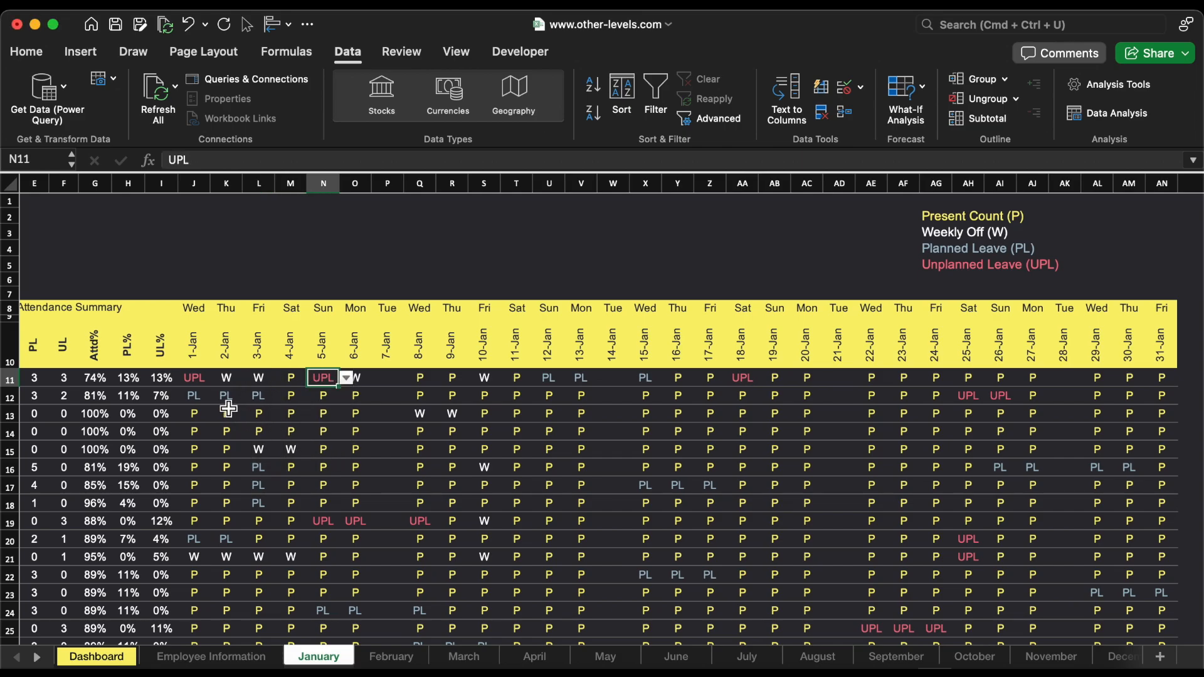
- Inspect the weekday heading formulas in row 8, opening the TEXT(J10,"ddd") formula in J8 and leaving it unchanged
{"action": "left_click", "coordinate": [206, 436]}
{"action": "scroll", "coordinate": [206, 436], "scroll_direction": "left", "scroll_amount": 7}
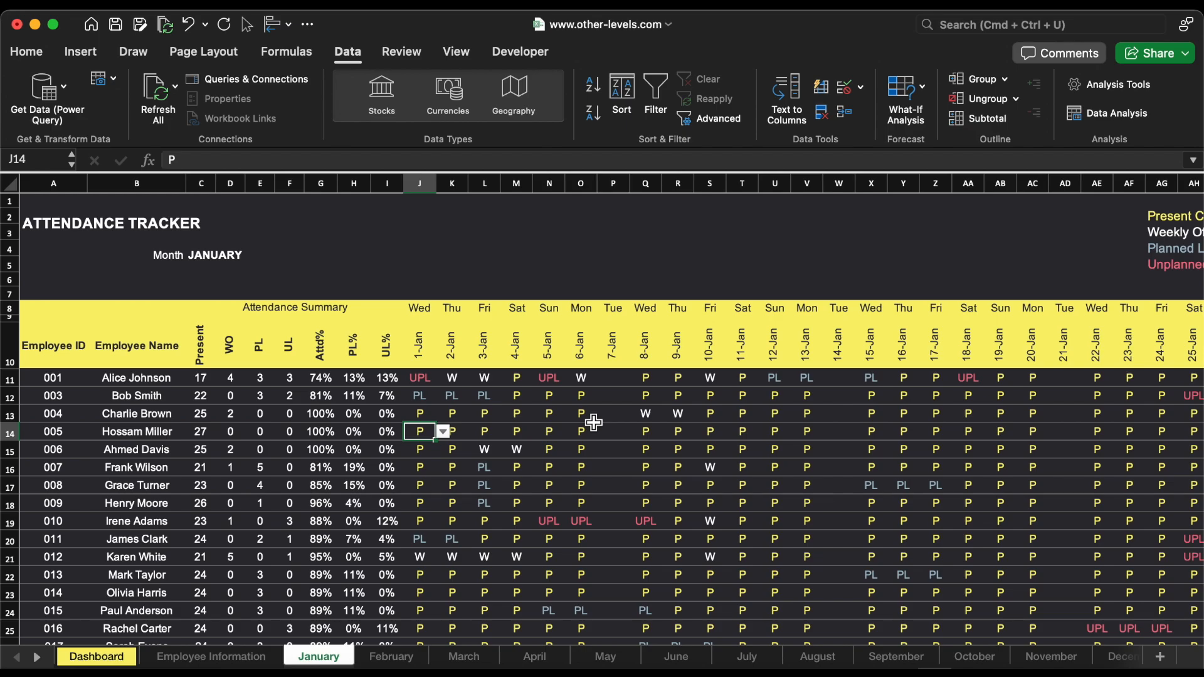
{"action": "left_click", "coordinate": [395, 308]}
{"action": "left_click", "coordinate": [426, 308]}
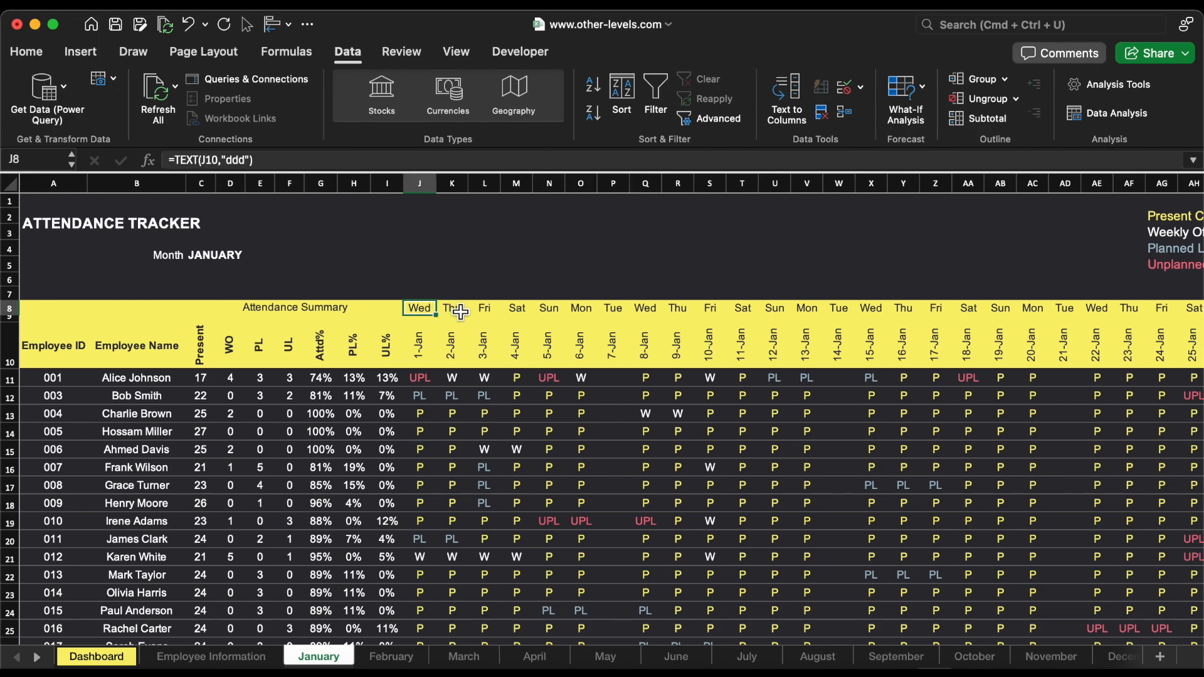
{"action": "left_click", "coordinate": [458, 308]}
{"action": "left_click", "coordinate": [484, 310]}
{"action": "left_click", "coordinate": [421, 307]}
{"action": "left_click", "coordinate": [317, 159]}
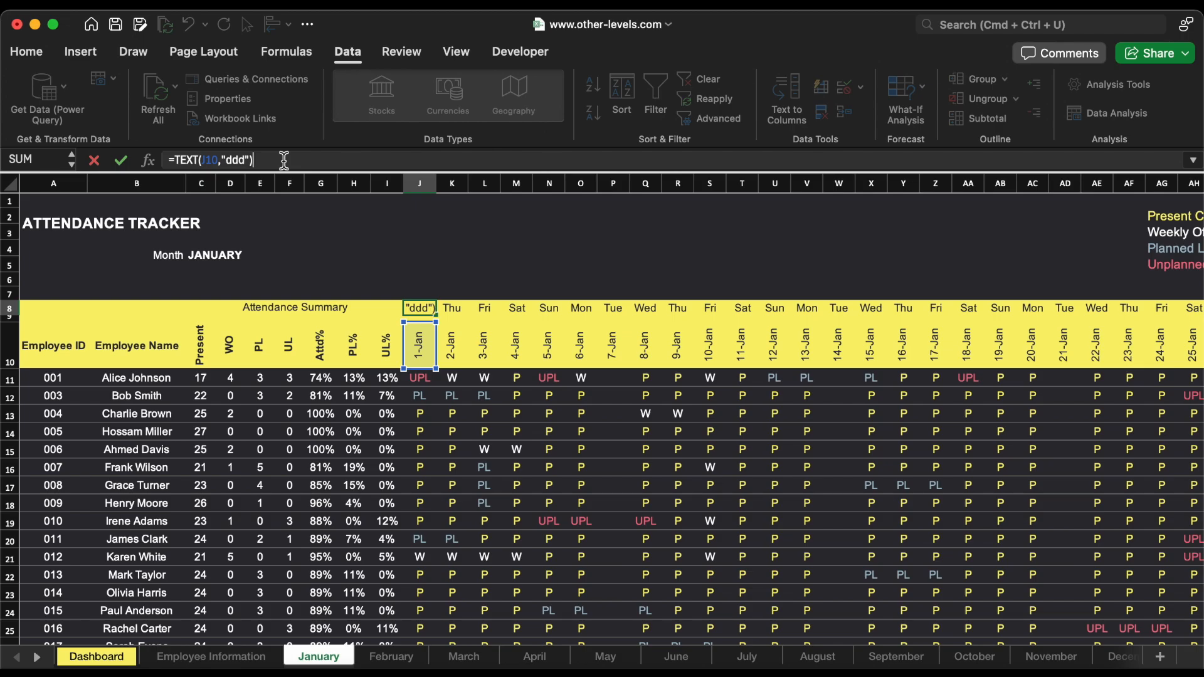
{"action": "key", "text": "Escape"}
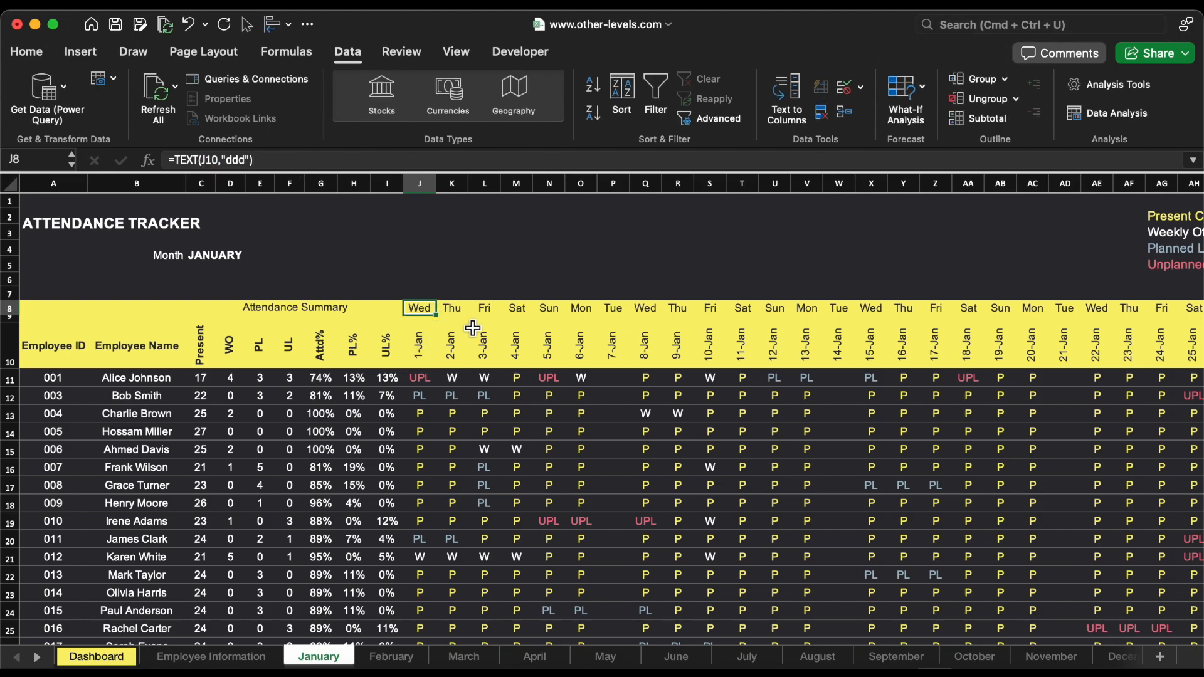
- Go through the weekday heading cells along row 8 to the right of J8
{"action": "key", "text": "Right"}
{"action": "key", "text": "Right"}
{"action": "key", "text": "Right"}
{"action": "key", "text": "Right"}
{"action": "key", "text": "Right"}
{"action": "key", "text": "Right"}
{"action": "key", "text": "Right"}
{"action": "key", "text": "Right"}
{"action": "key", "text": "Right"}
{"action": "key", "text": "Right"}
{"action": "key", "text": "Right"}
{"action": "key", "text": "Right"}
{"action": "key", "text": "Right"}
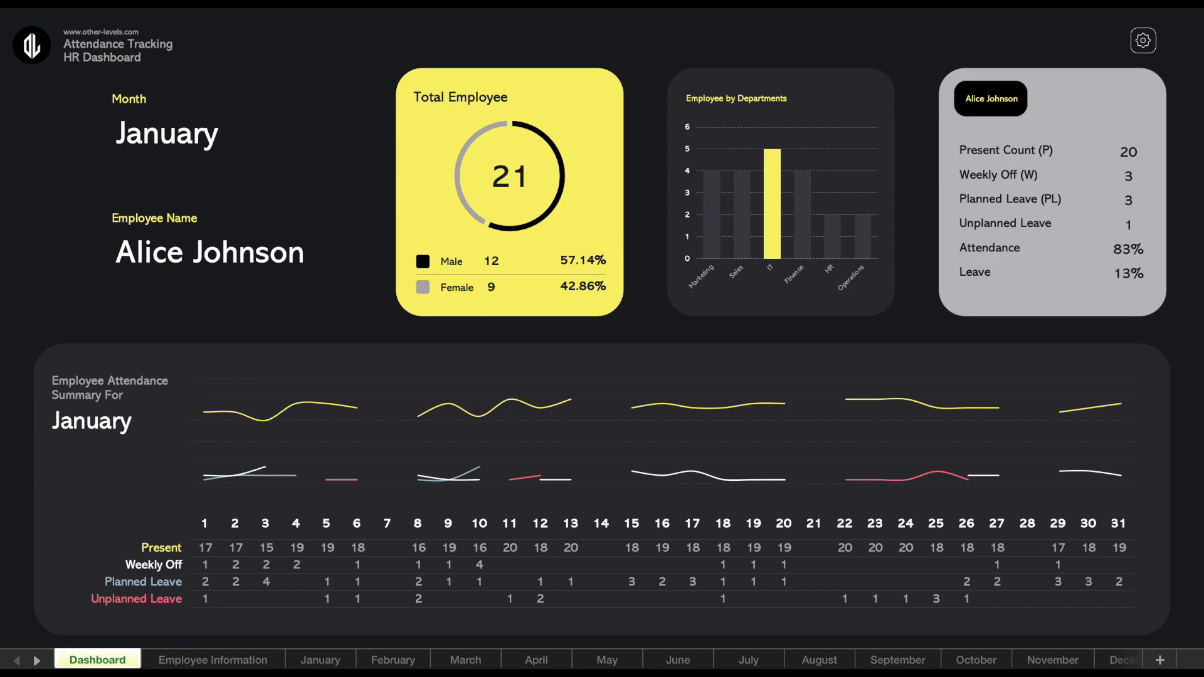
- Set the dashboard's Month to February and its Employee Name to the third employee in the list
{"action": "left_click", "coordinate": [317, 116]}
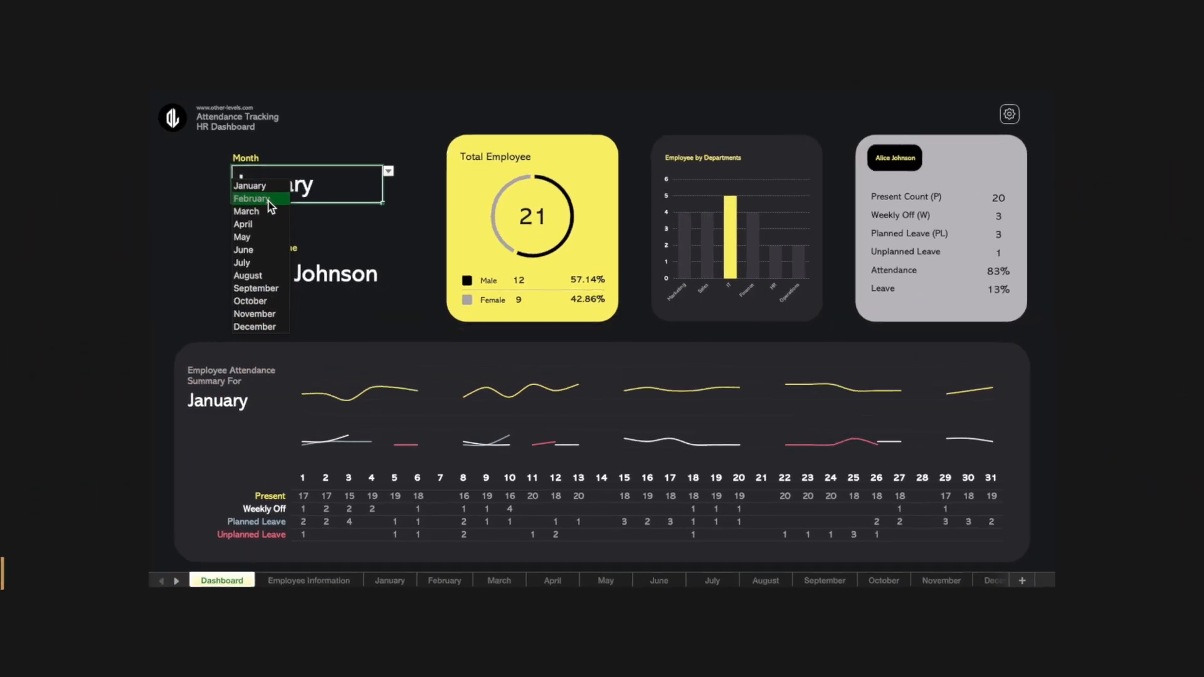
{"action": "left_click", "coordinate": [268, 201]}
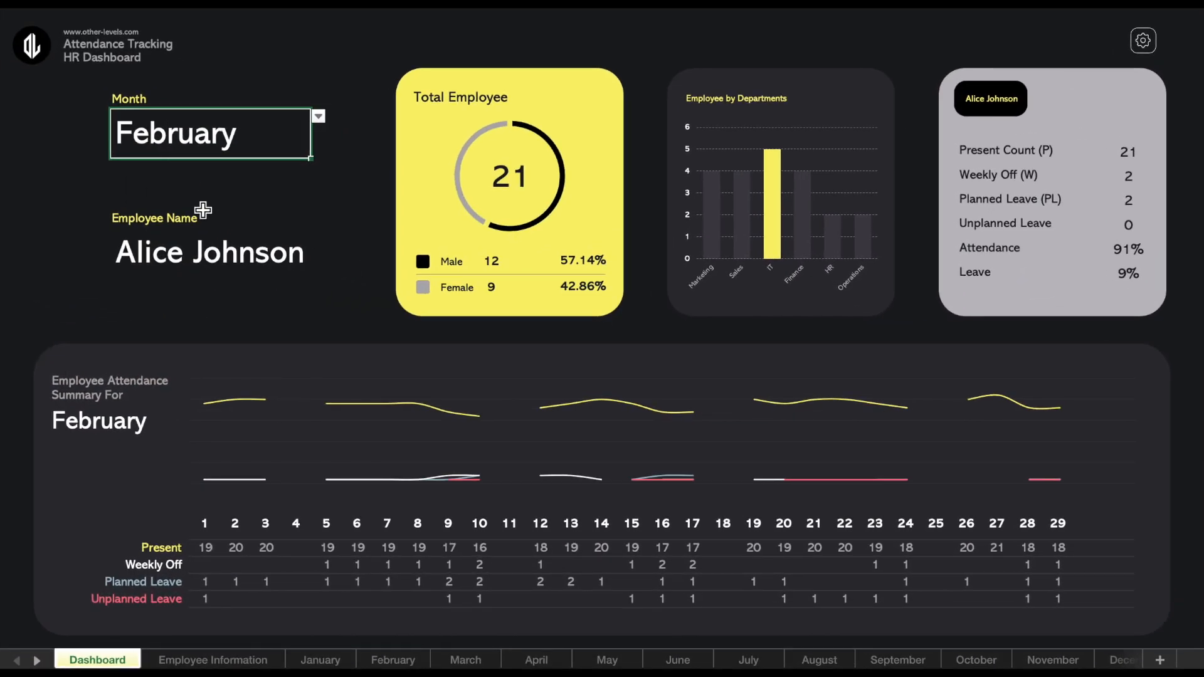
{"action": "left_click", "coordinate": [226, 252]}
{"action": "left_click", "coordinate": [319, 236]}
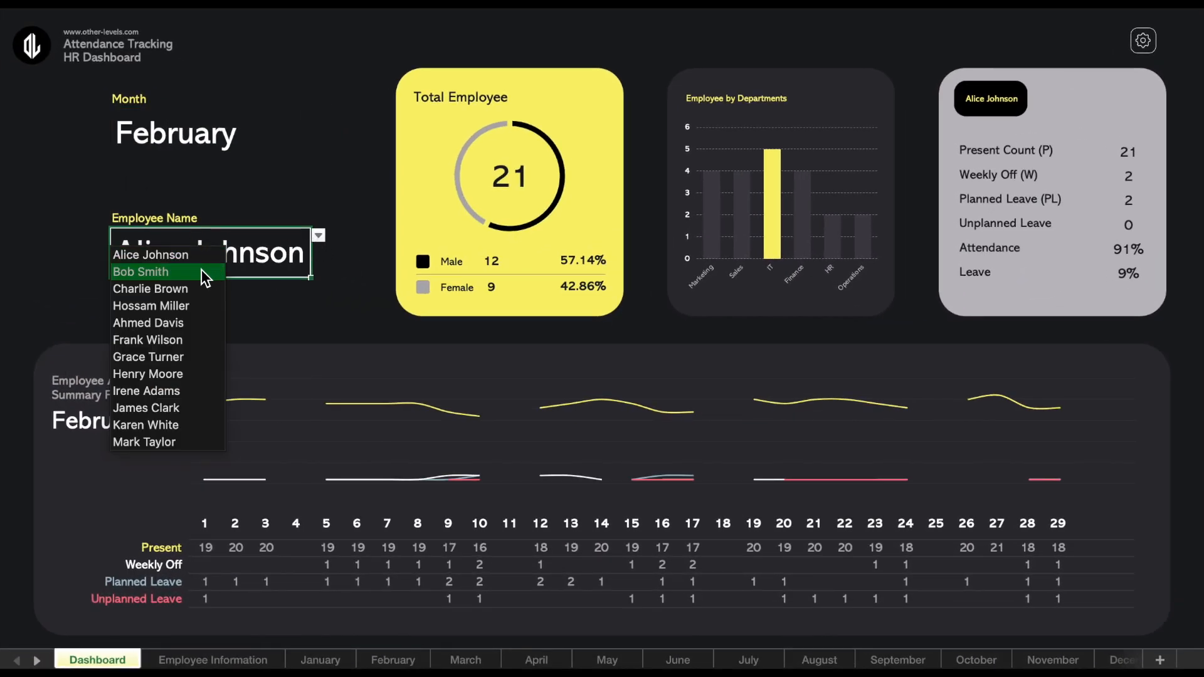
{"action": "left_click", "coordinate": [169, 286]}
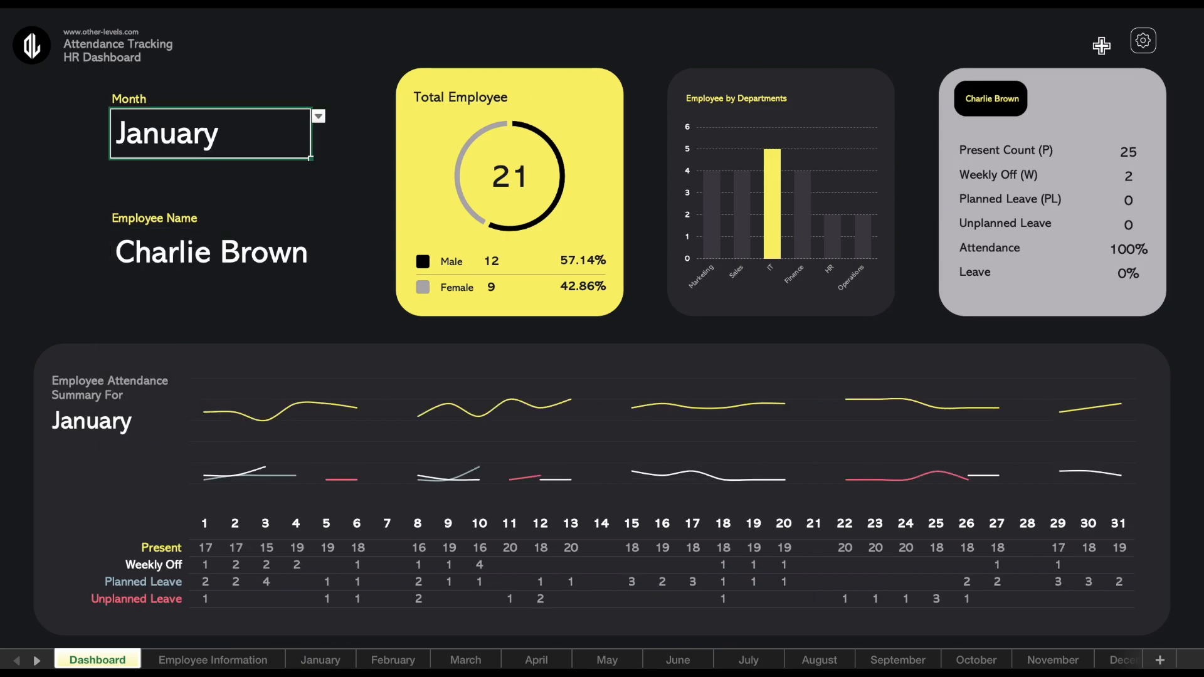
- Open the Employee Information sheet through the dashboard's settings link
{"action": "left_click", "coordinate": [1142, 51]}
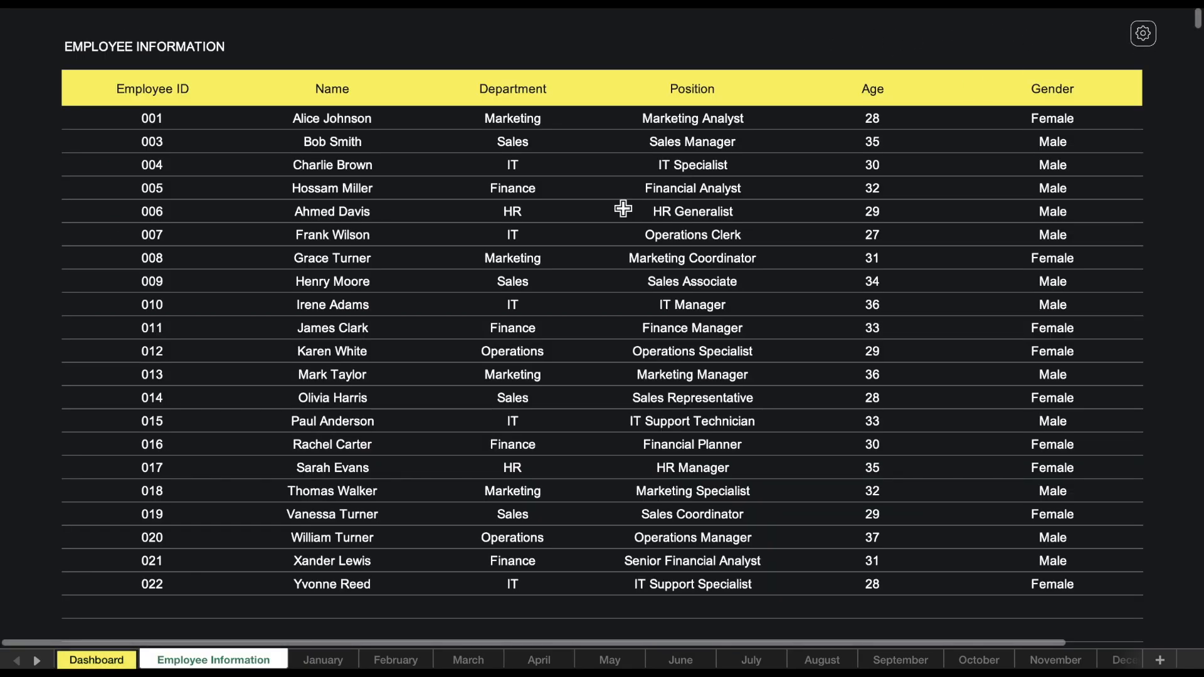